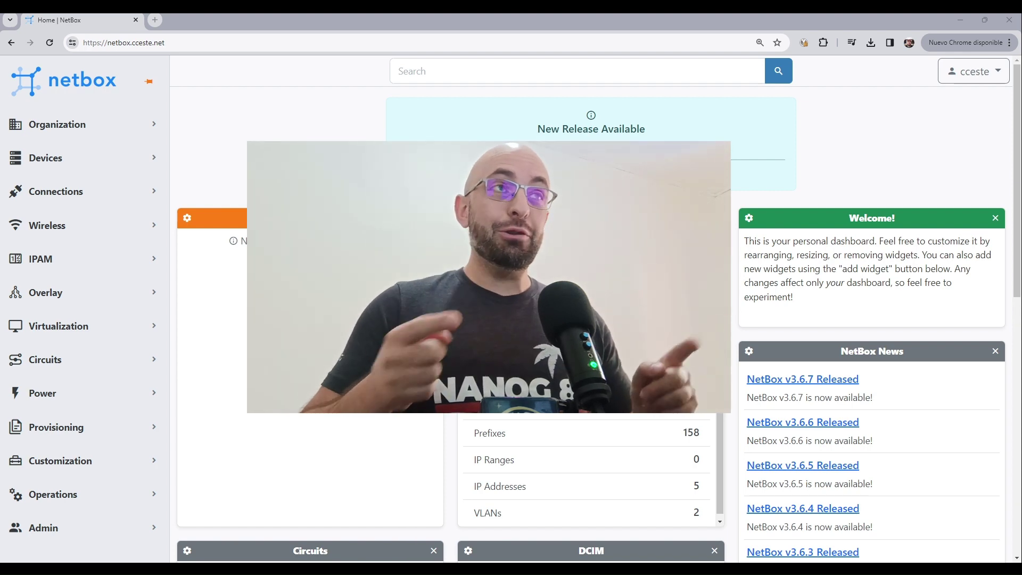
Go to the IPAM route targets list and open the form for adding a new route target
click(116, 273)
scroll(107, 298, down, 5)
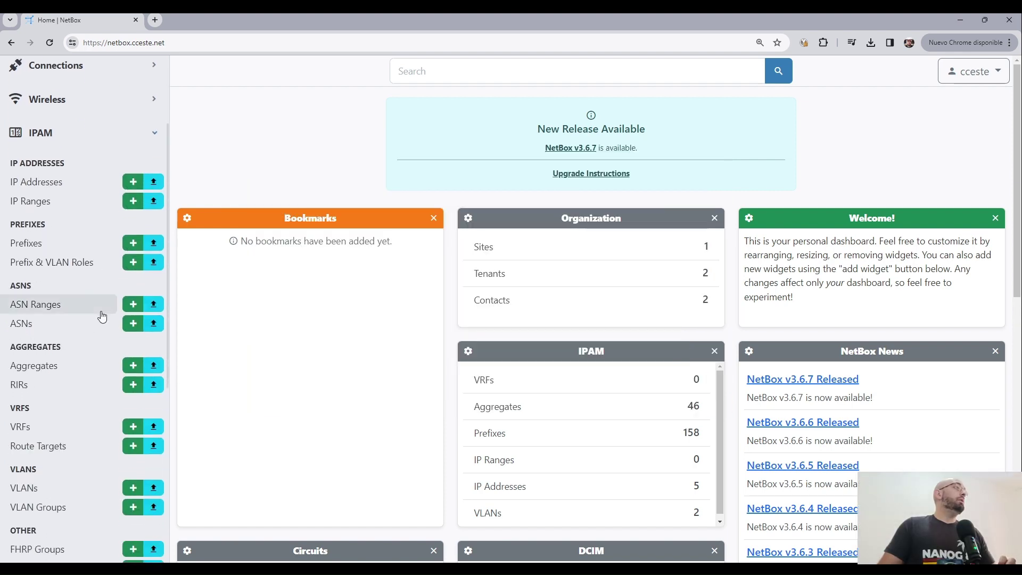
scroll(71, 304, up, 2)
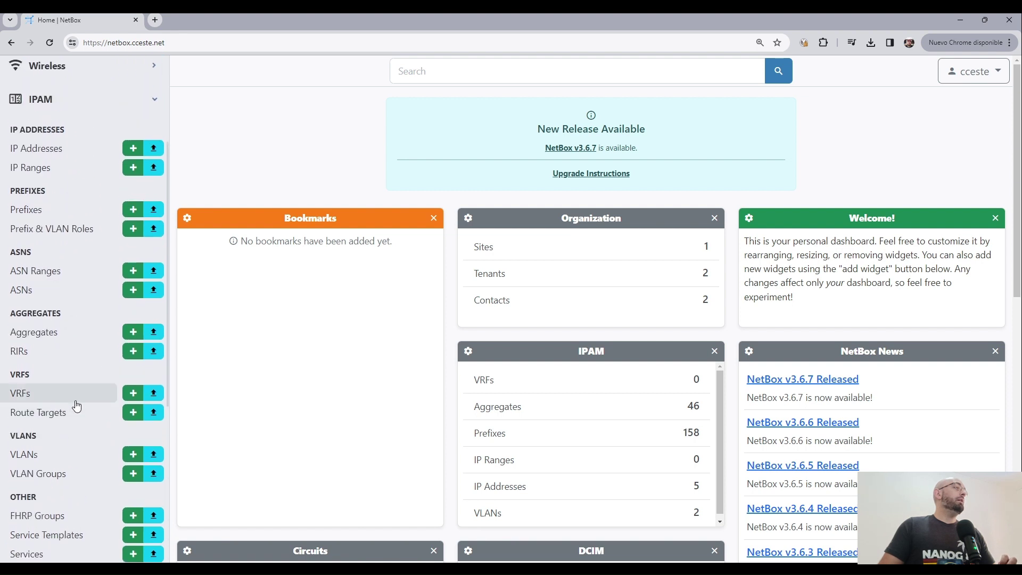
click(75, 412)
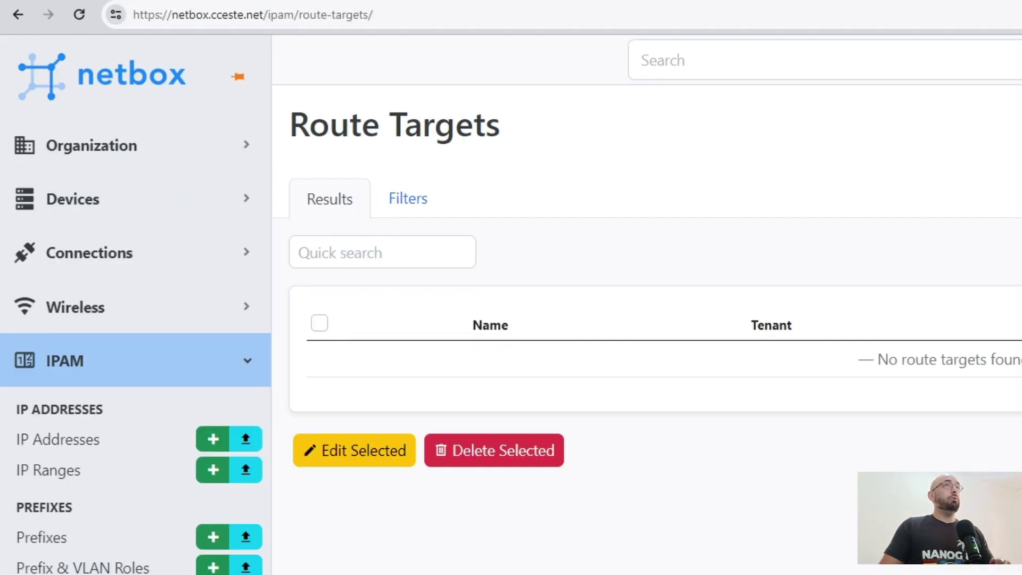
click(1011, 125)
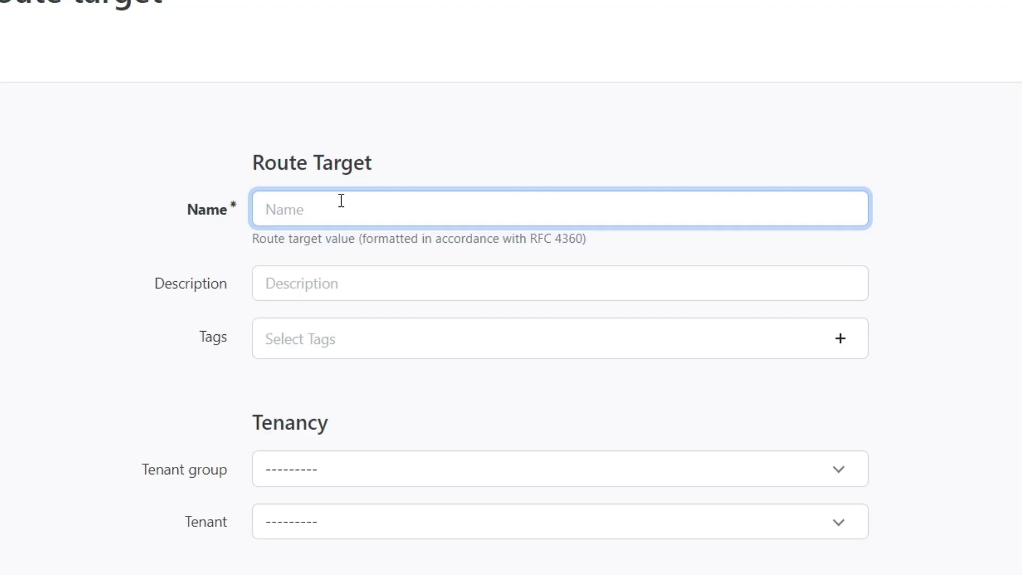
Name the new route target 65000:12345 and copy that name
text(10)
scroll(479, 200, down, 2)
mouse_move(529, 162)
mouse_down()
mouse_move(577, 160)
mouse_move(529, 165)
mouse_up()
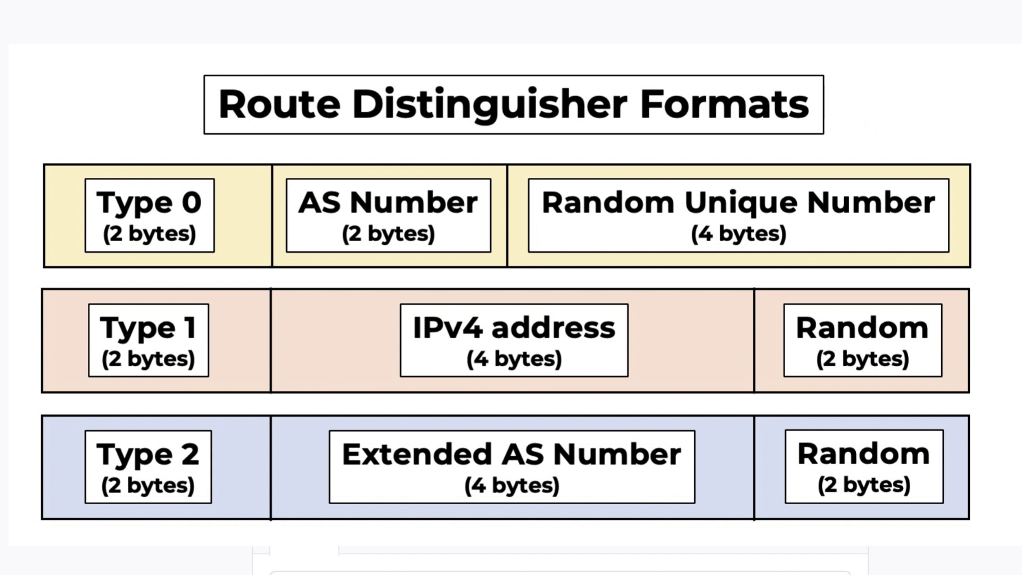
text(000)
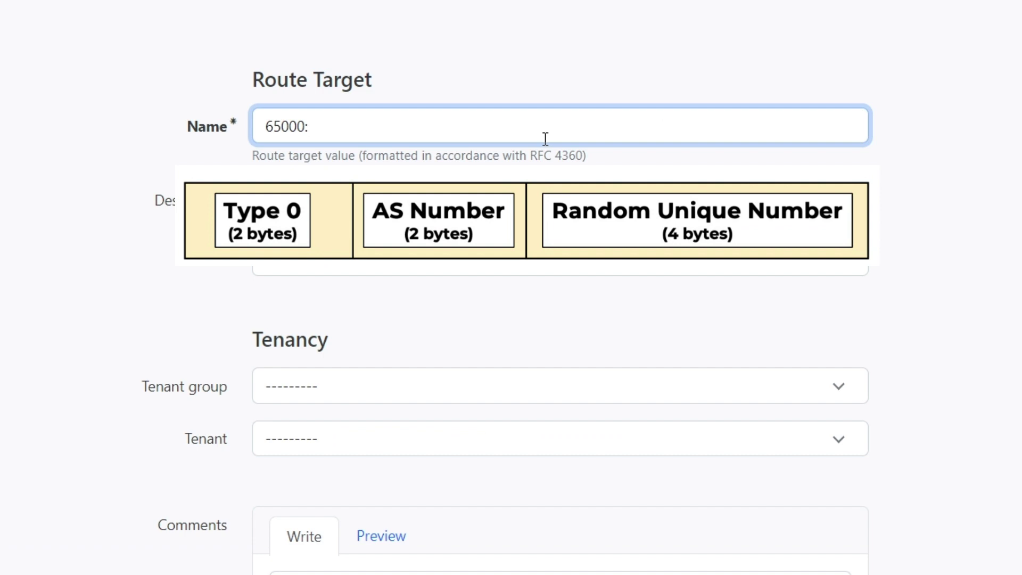
text(:12345)
key(ctrl+a)
key(ctrl+c)
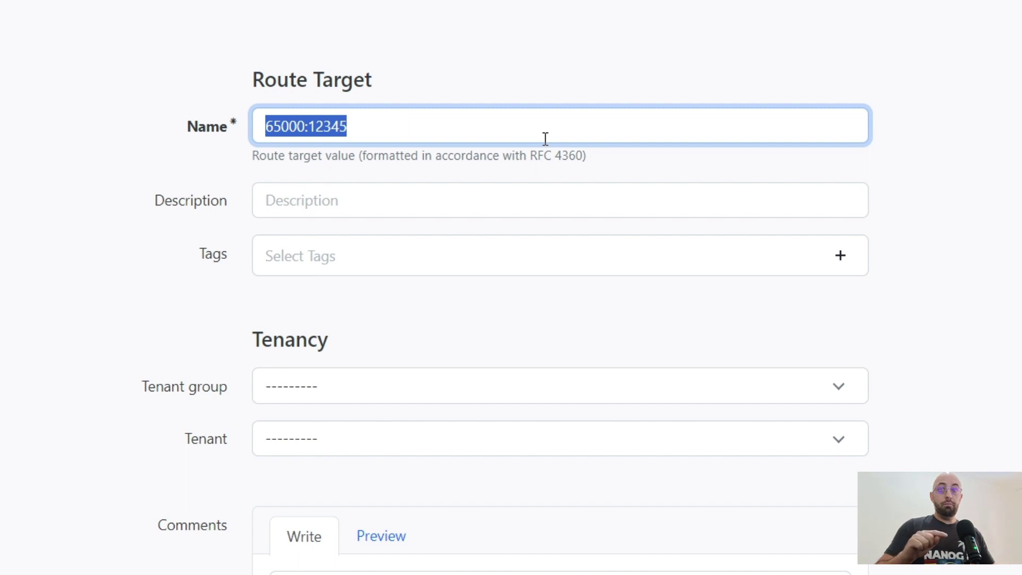
Enter "VPN HQ a Branch" as the route target's description
click(411, 209)
key(ctrl+v)
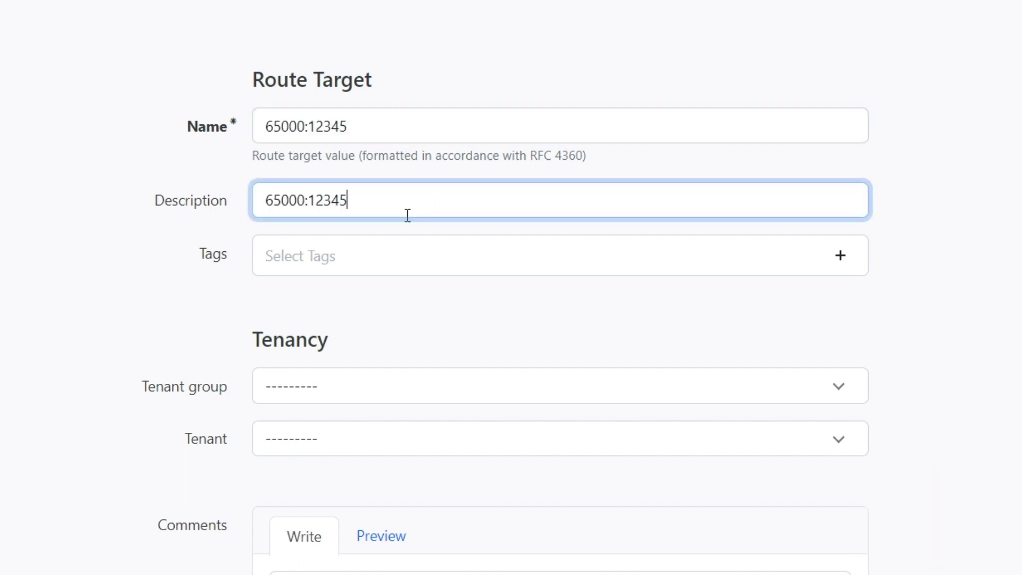
key(ctrl+z)
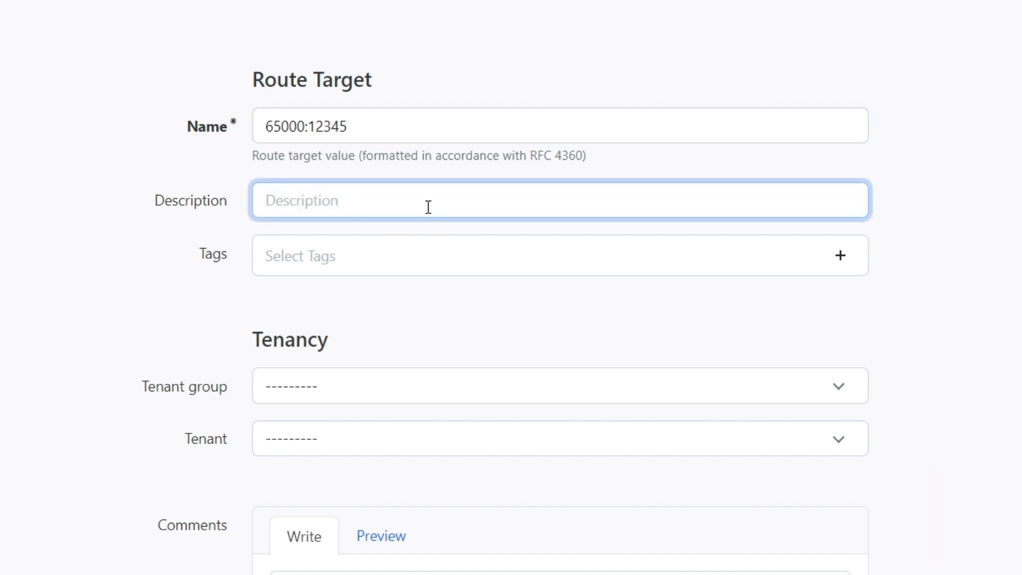
text(VPN )
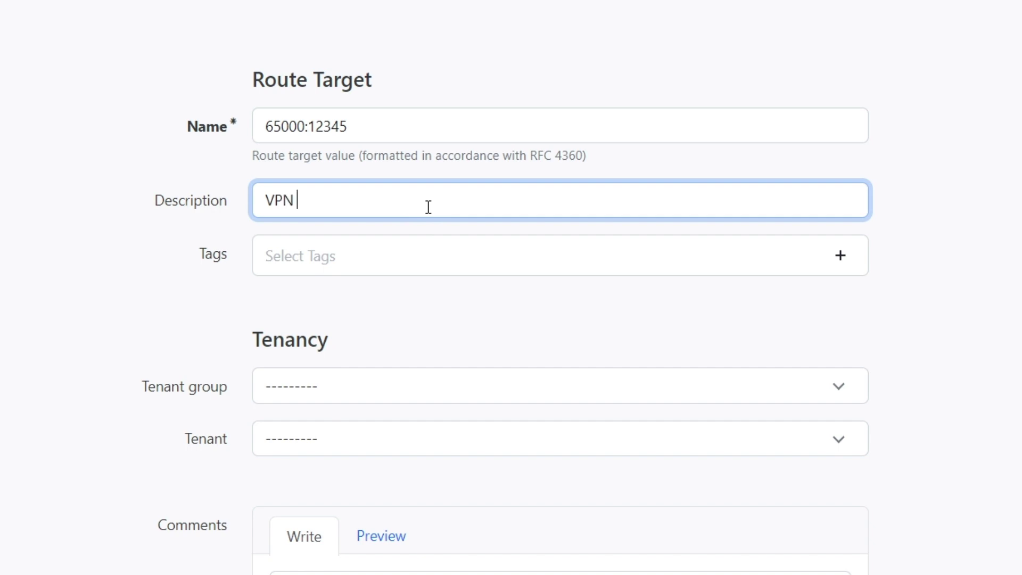
text(HQ  a Brach)
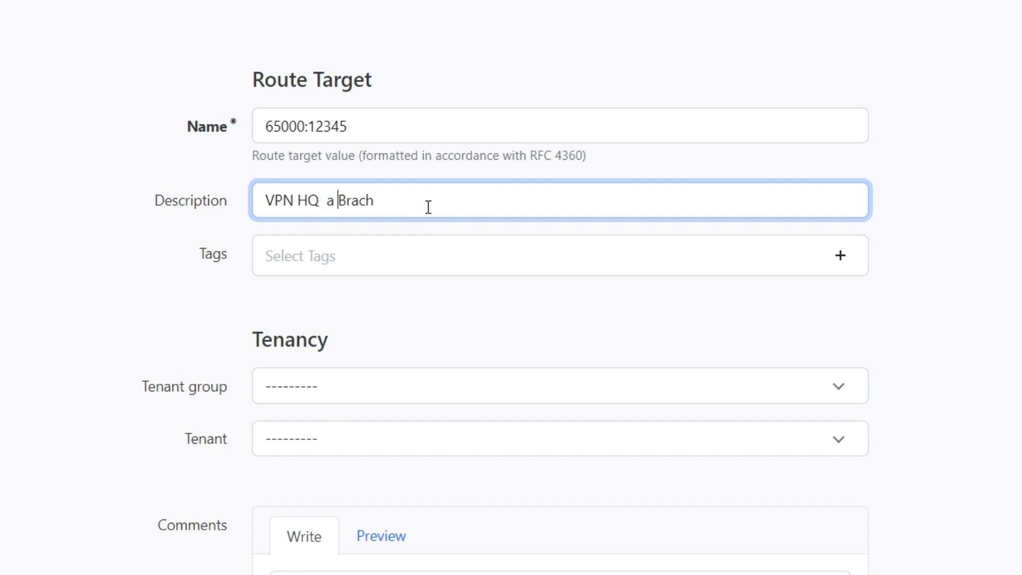
key(Delete)
key(Right)
key(Right)
text(n)
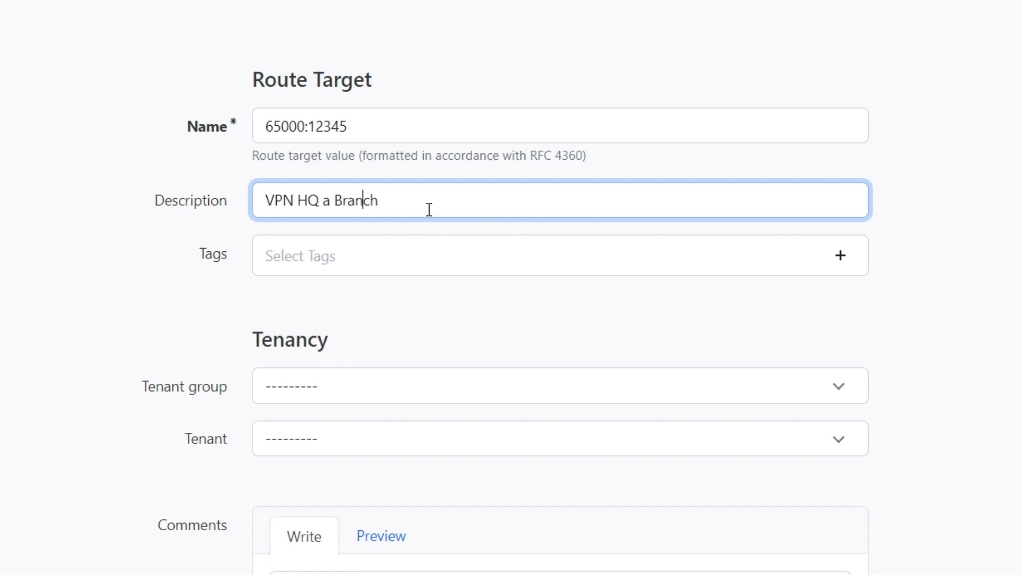
Copy the name 65000:12345 again and create the route target
key(shift+Tab)
key(ctrl+c)
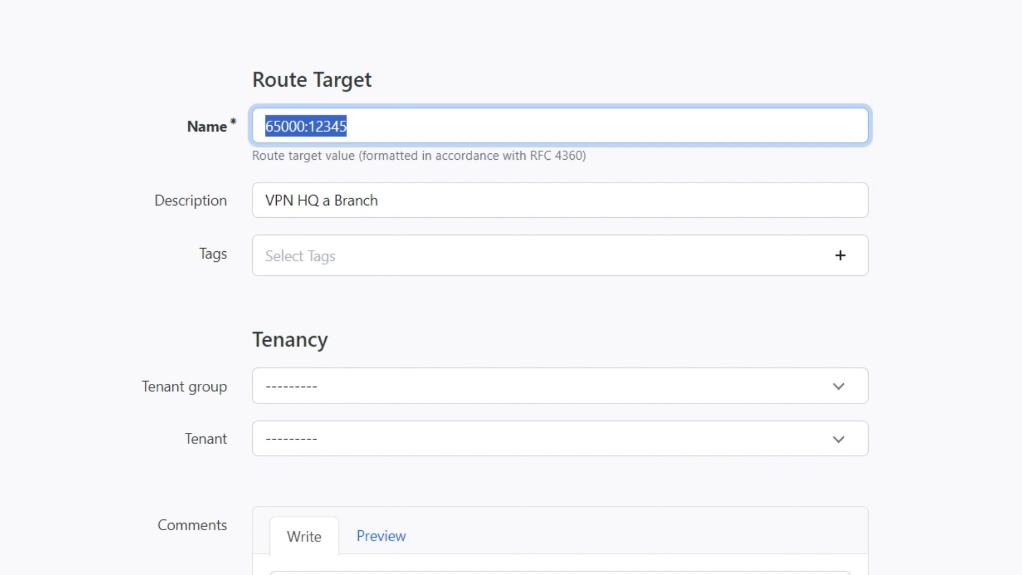
scroll(186, 219, down, 3)
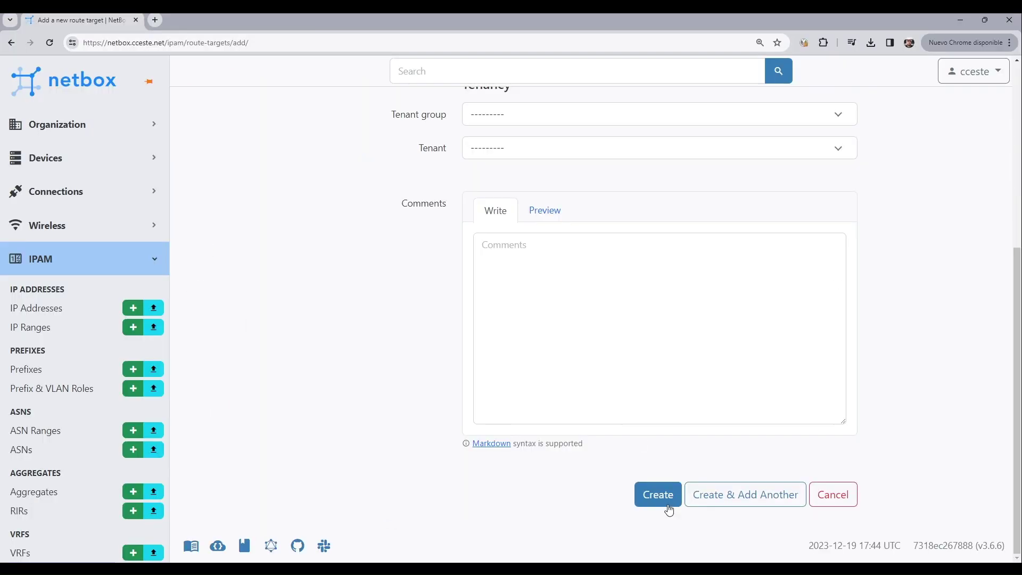
click(669, 510)
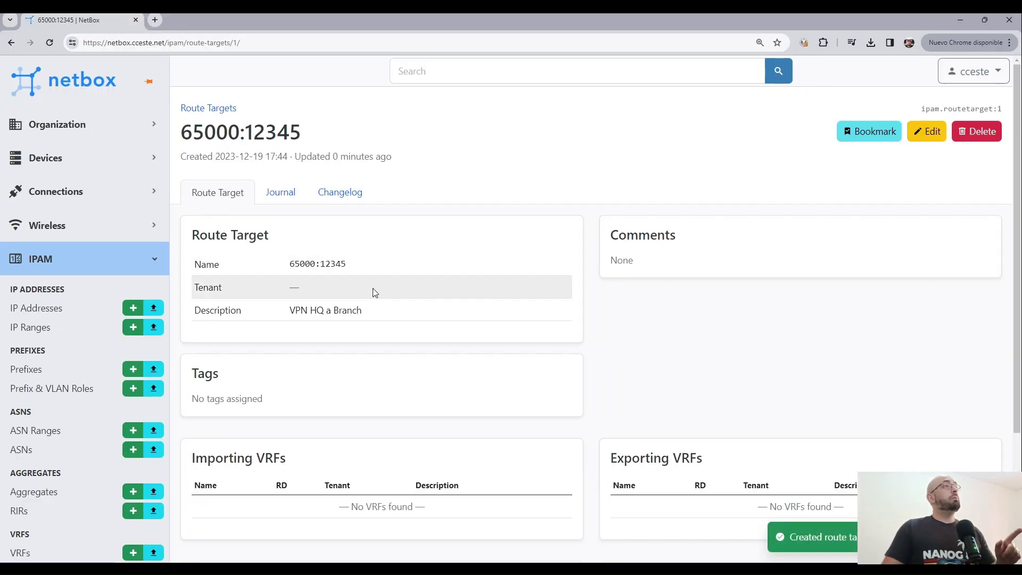
Review the new route target's Importing VRFs section, and open the form for adding a new VRF
scroll(373, 289, down, 3)
drag(267, 346, 454, 351)
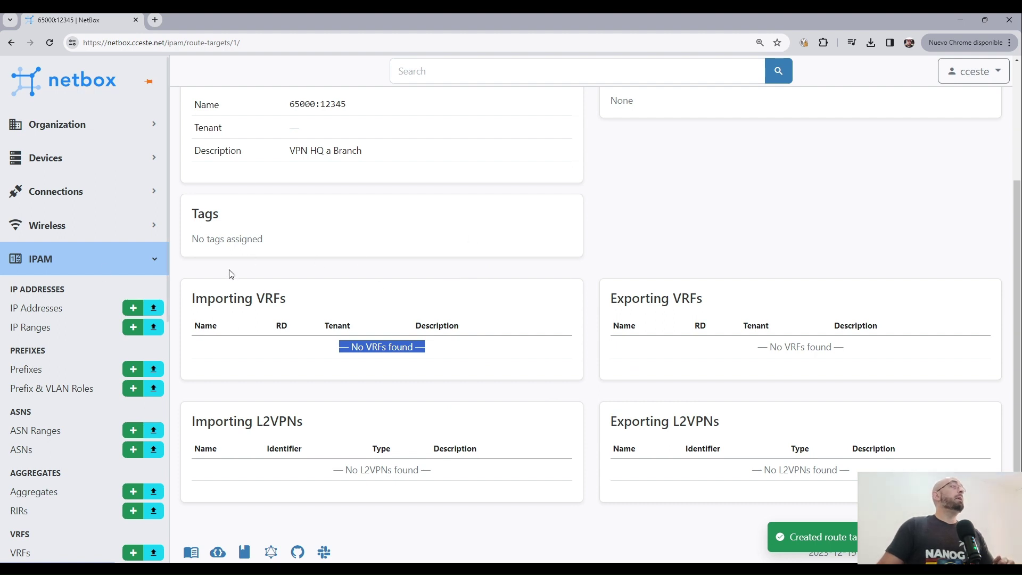
scroll(66, 495, down, 2)
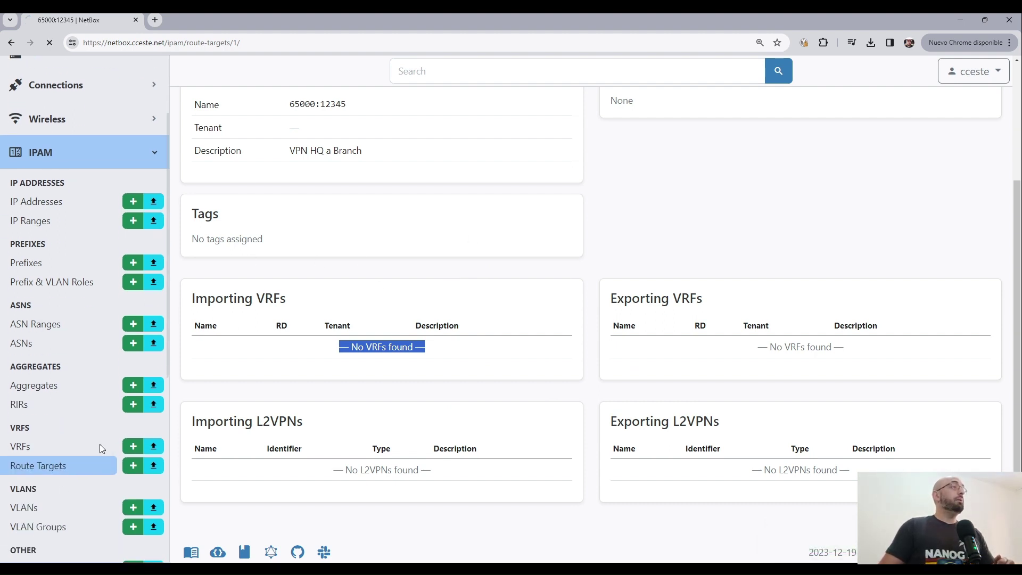
click(100, 447)
click(853, 110)
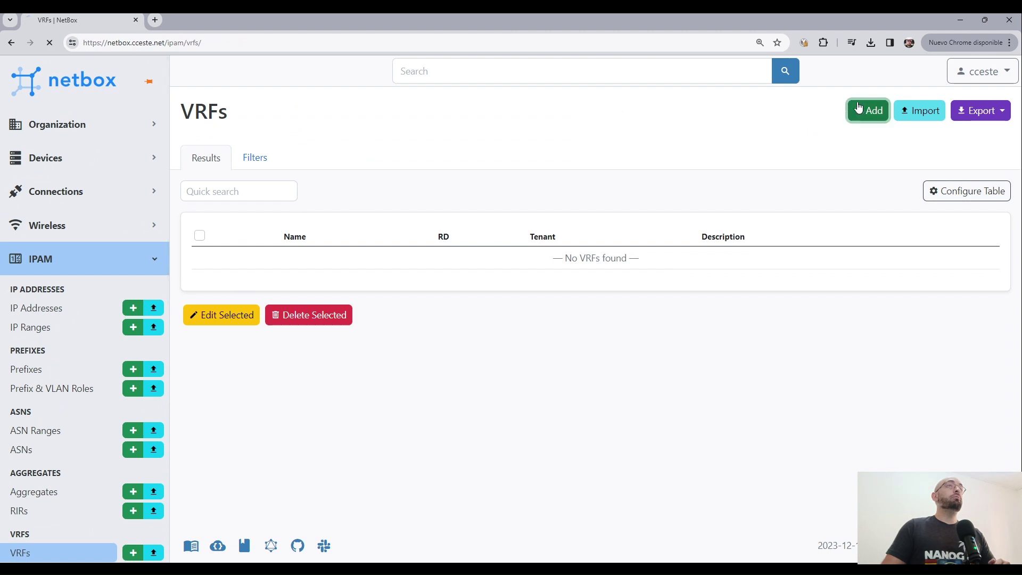
Set the VRF's RD to 65000:12345 and its name to CUST, keeping Enforce unique space enabled
click(524, 285)
key(ctrl+v)
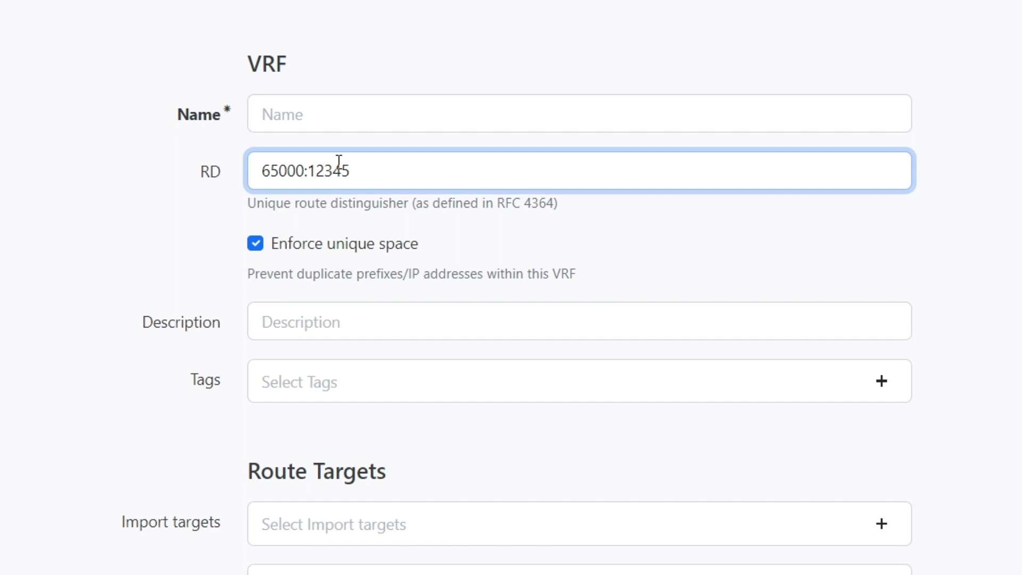
click(364, 119)
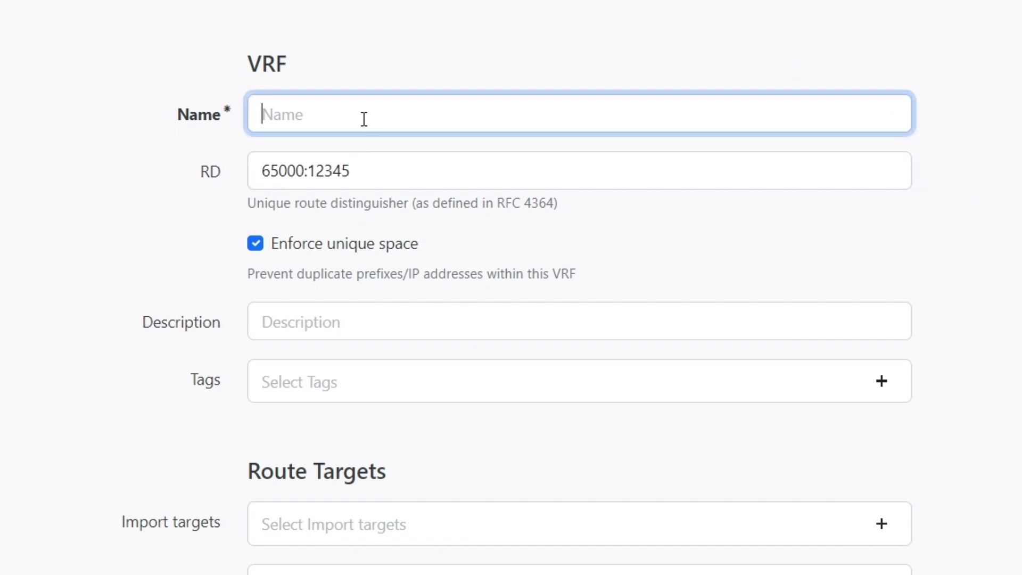
text(te)
key(BackSpace)
text(CUST)
key(ctrl+a)
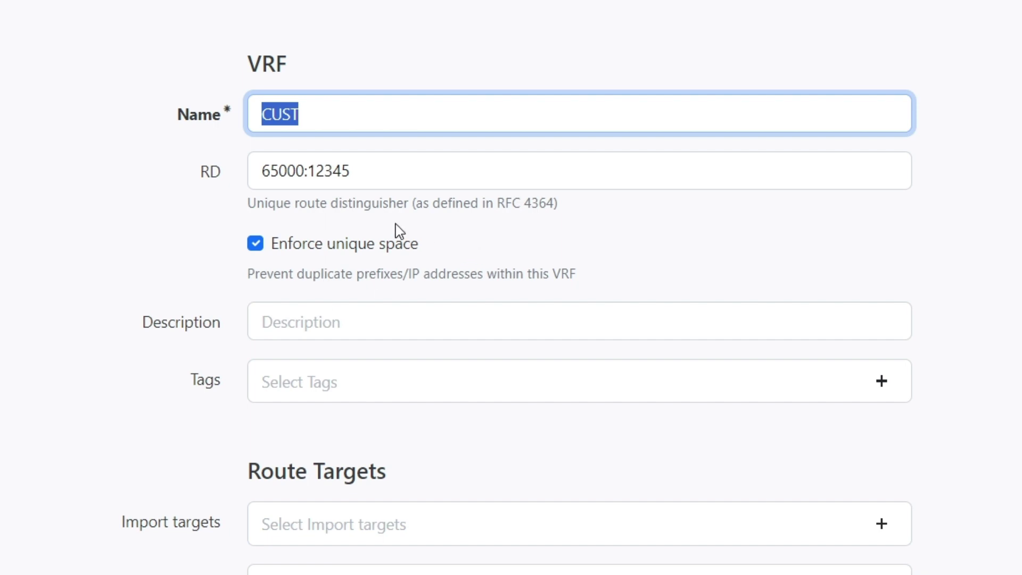
click(379, 243)
click(385, 248)
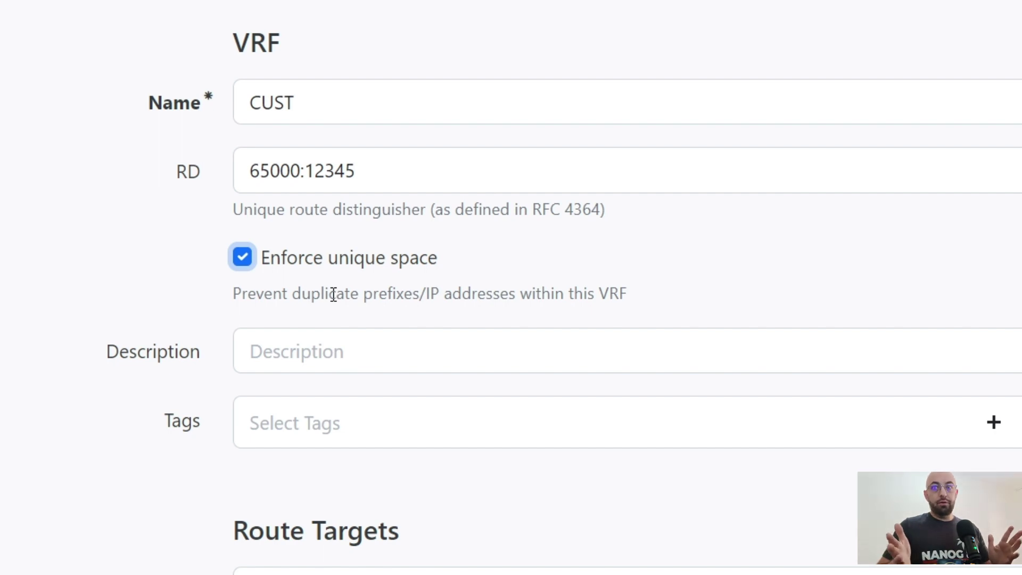
Assign route target 65000:12345 as both the import target and the export target of the VRF
scroll(319, 266, down, 5)
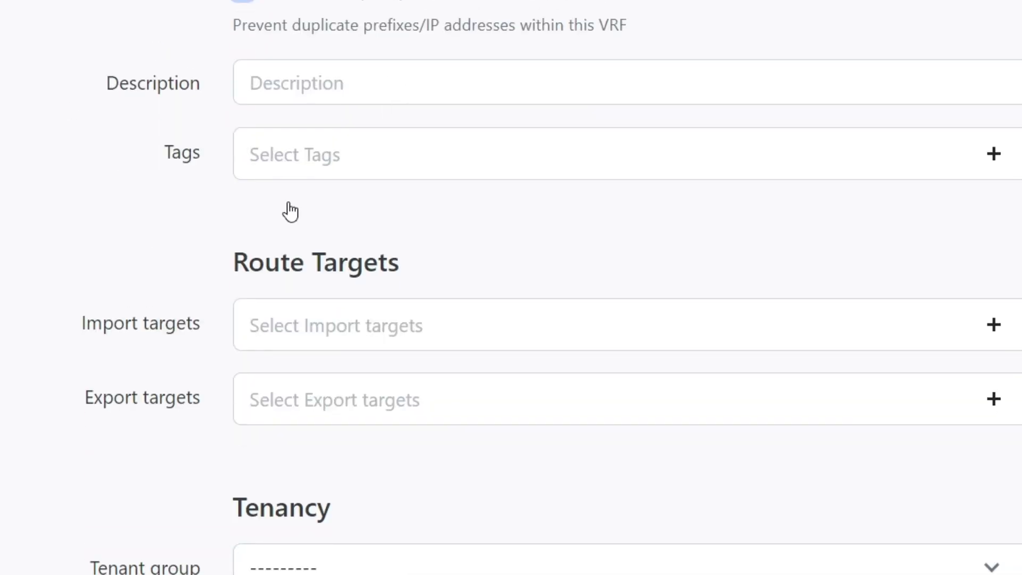
click(318, 330)
click(372, 468)
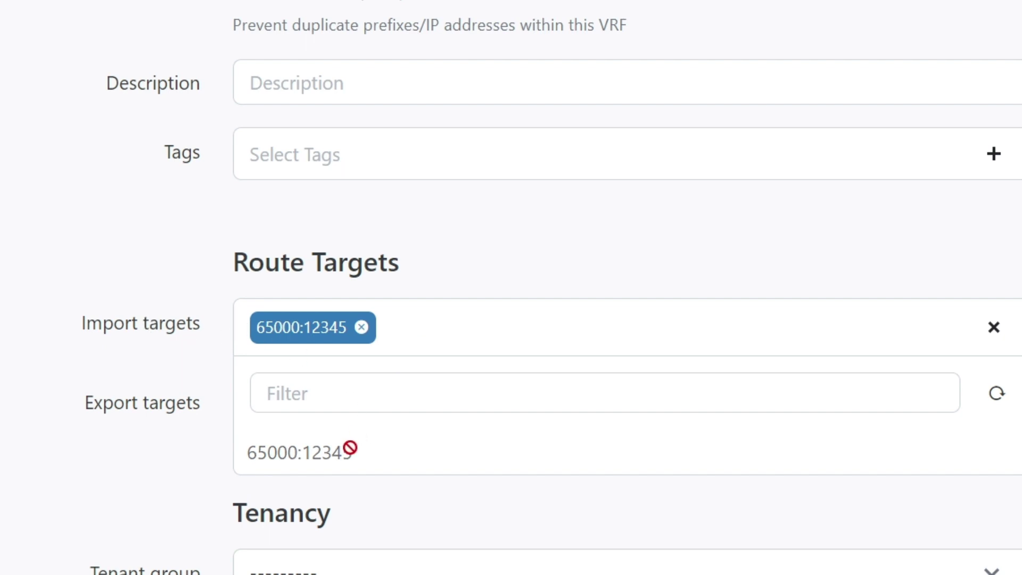
scroll(360, 424, down, 3)
click(59, 240)
click(370, 247)
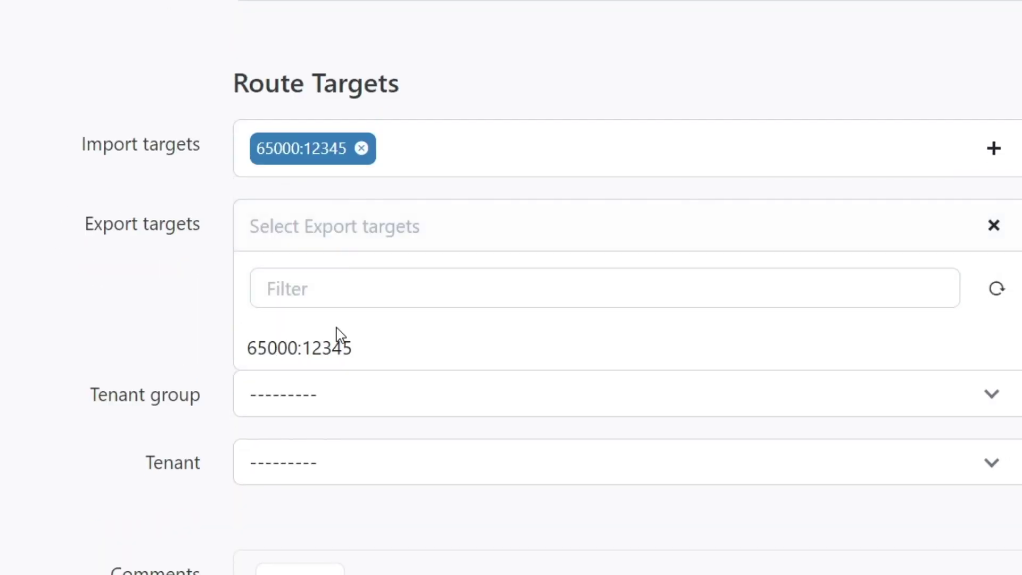
click(330, 349)
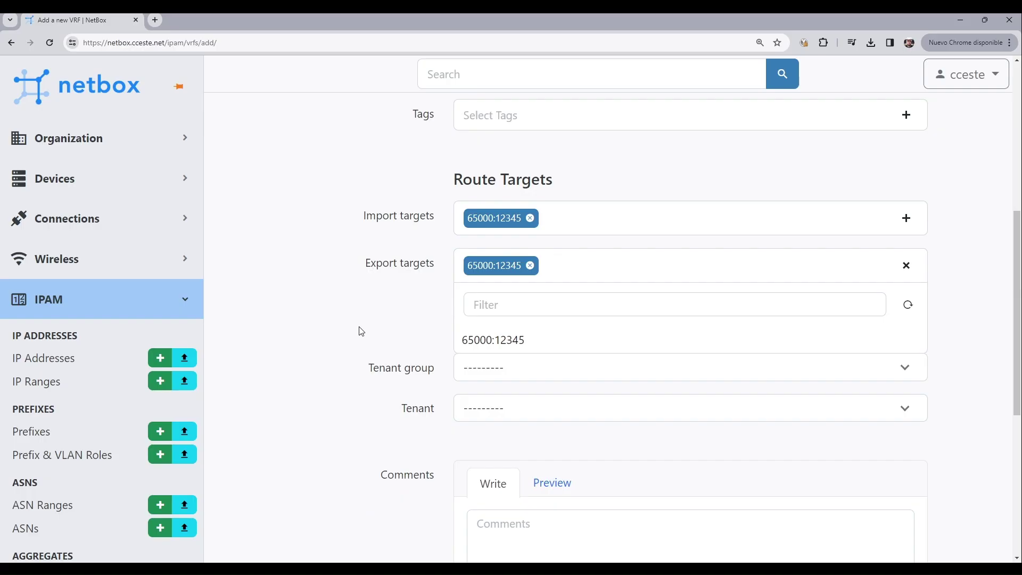
click(70, 342)
Create the VRF with the entered settings
scroll(737, 484, down, 3)
scroll(736, 484, down, 3)
click(692, 481)
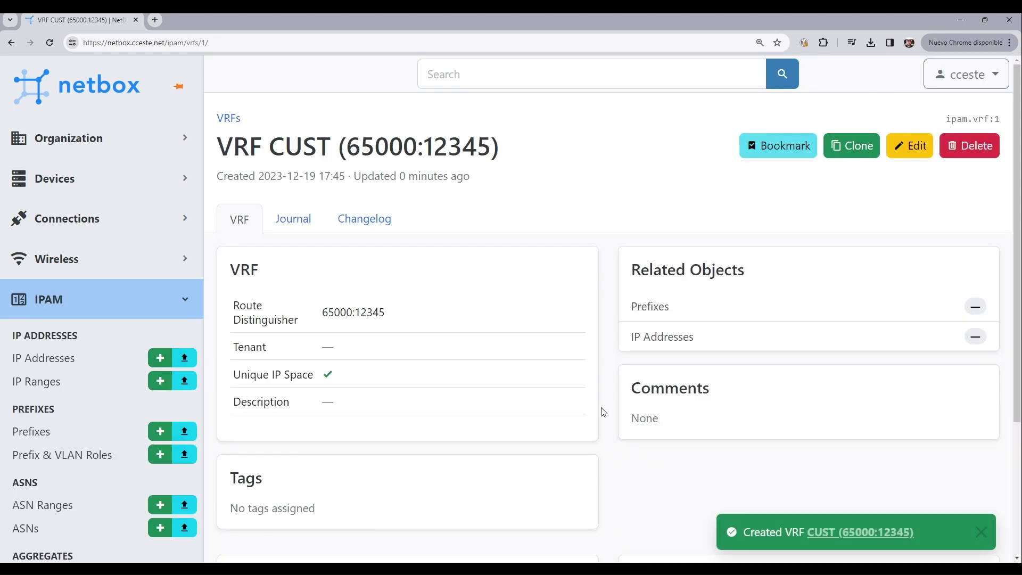
Compare the CUST VRF's route distinguisher with its import and export route targets, and open the import route target's page
scroll(542, 280, down, 2)
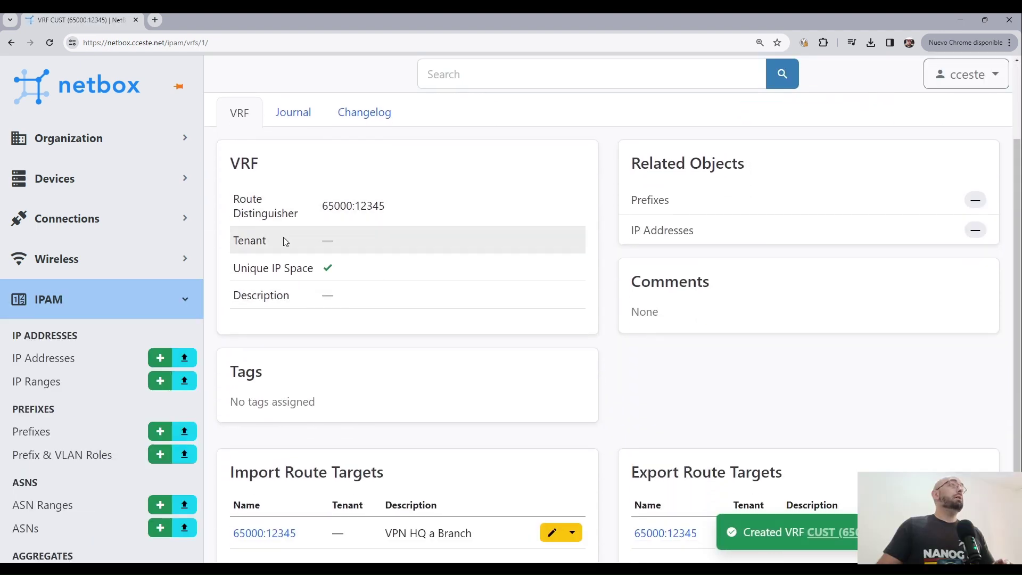
drag(310, 205, 429, 226)
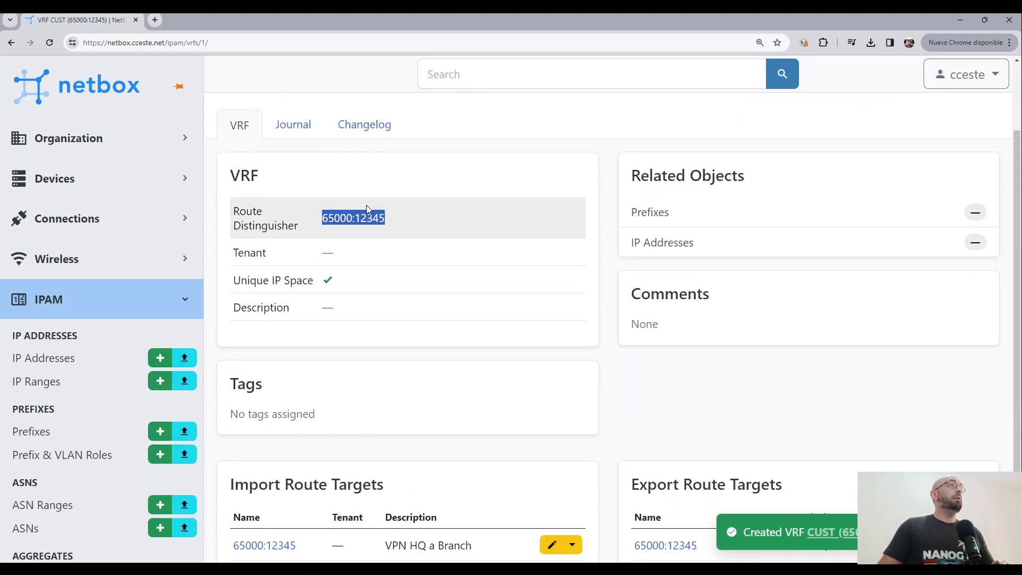
scroll(416, 239, up, 2)
scroll(424, 308, down, 3)
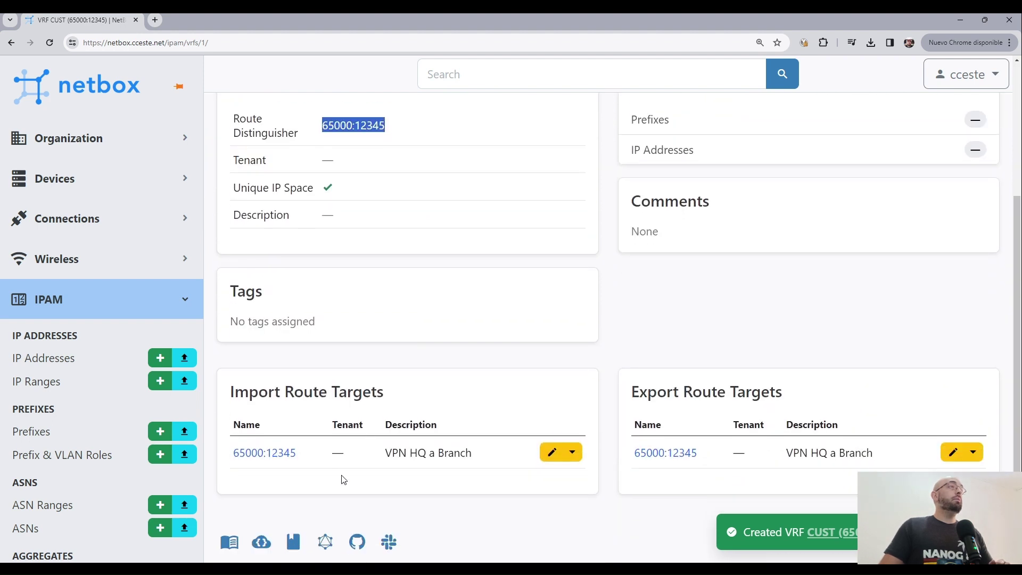
drag(320, 454, 234, 461)
drag(313, 134, 385, 127)
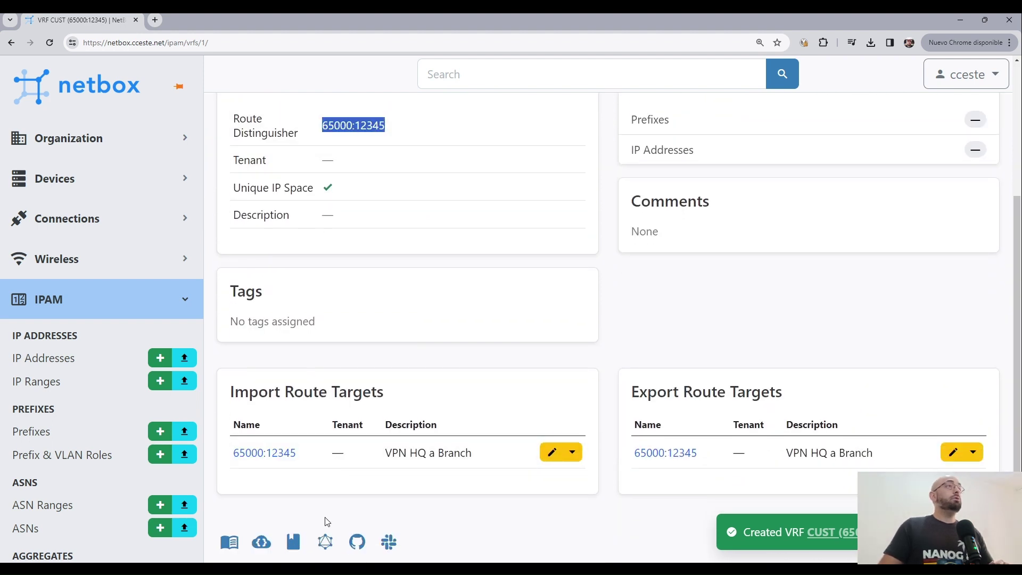
drag(297, 454, 233, 458)
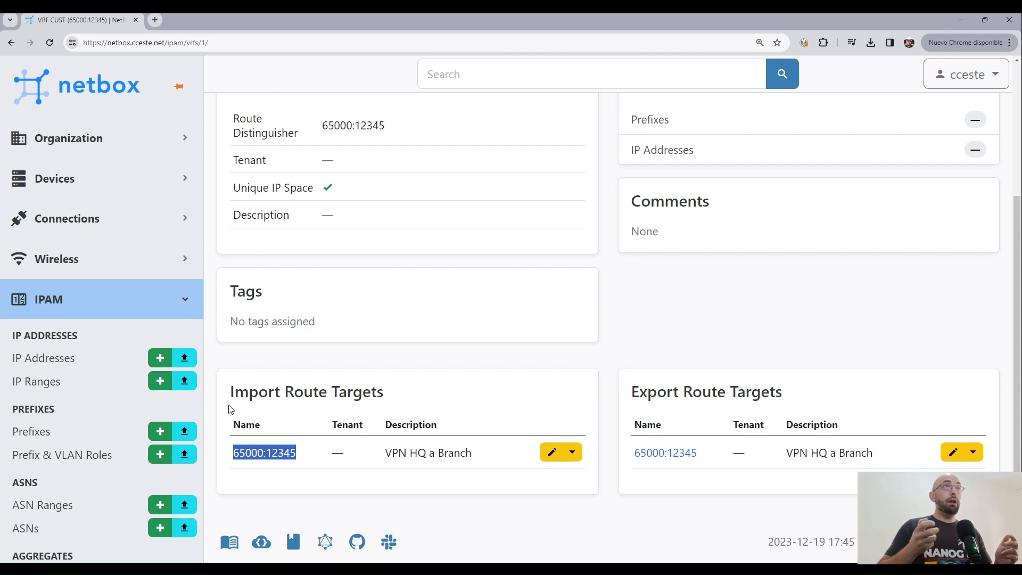
scroll(532, 330, up, 5)
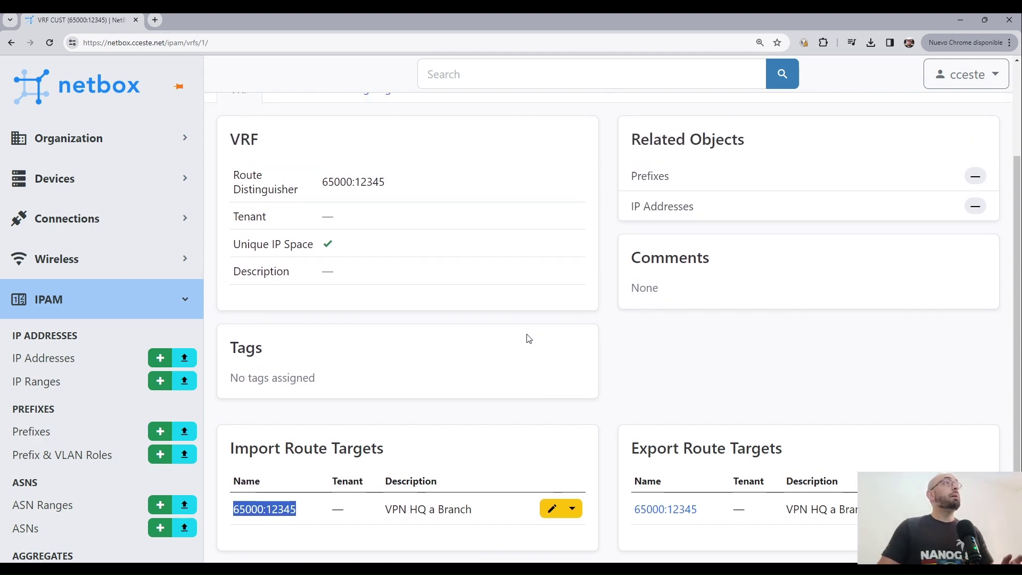
scroll(550, 333, down, 5)
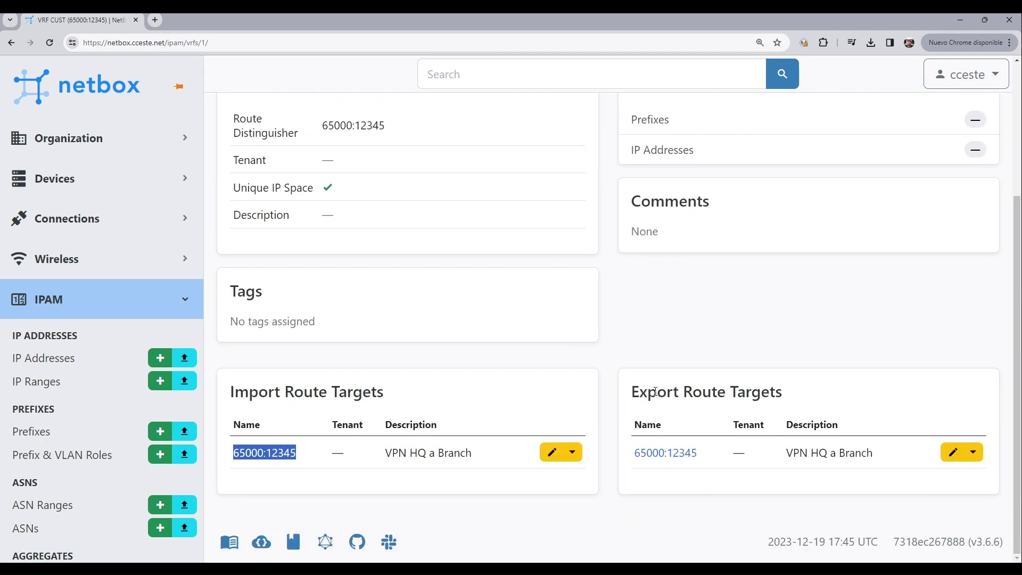
click(264, 453)
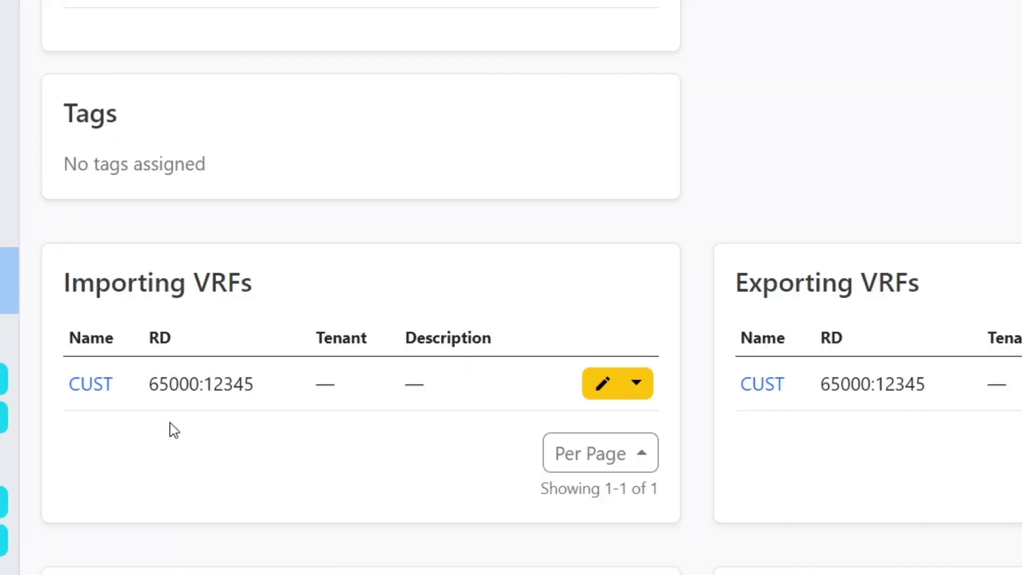
Examine the route target's importing and exporting VRFs and its L2VPN sections
drag(242, 422, 64, 412)
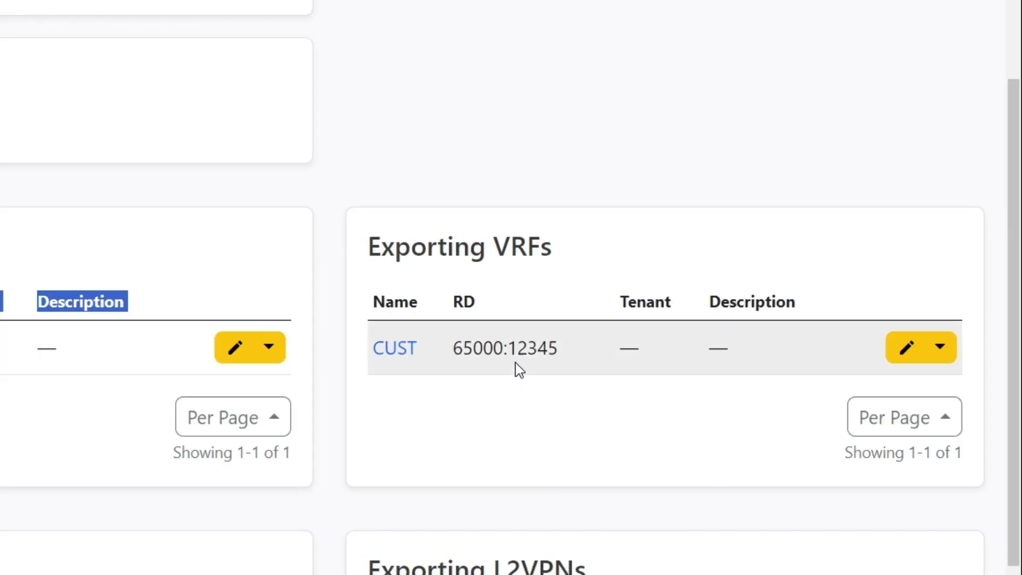
scroll(519, 369, down, 3)
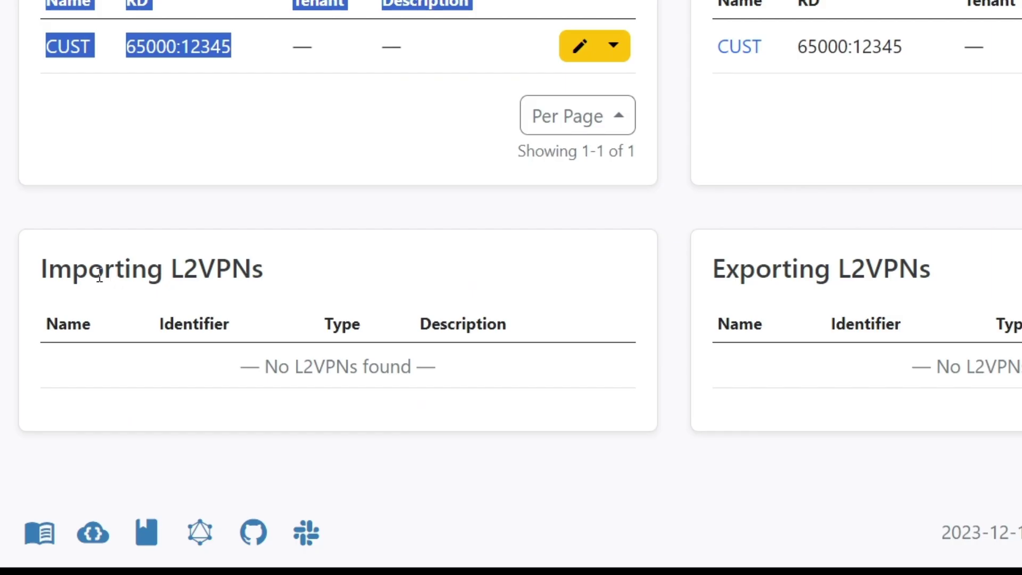
drag(99, 275, 465, 263)
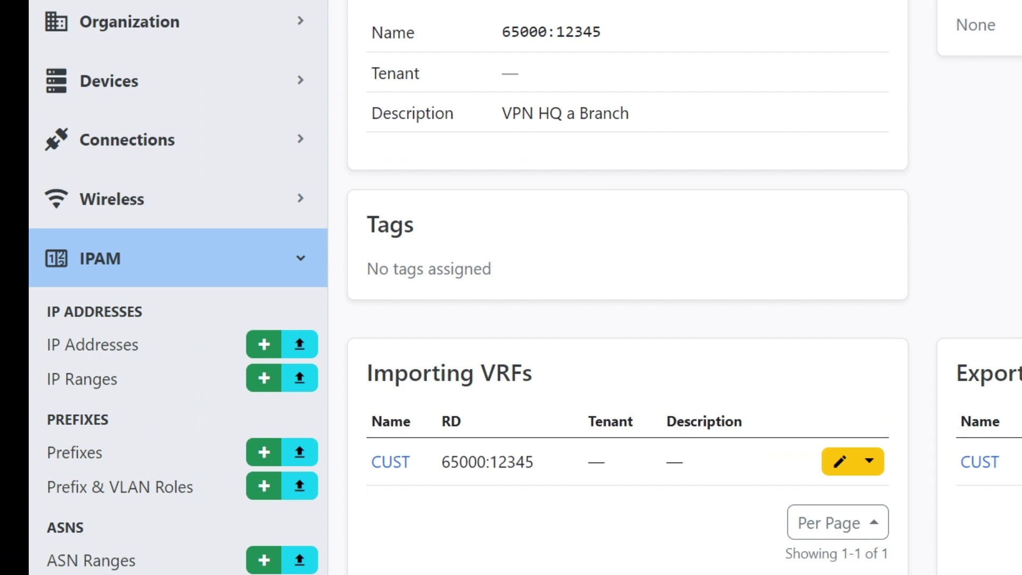
Start a new prefix in IPAM and set it to 10.10.10.0/24
click(194, 459)
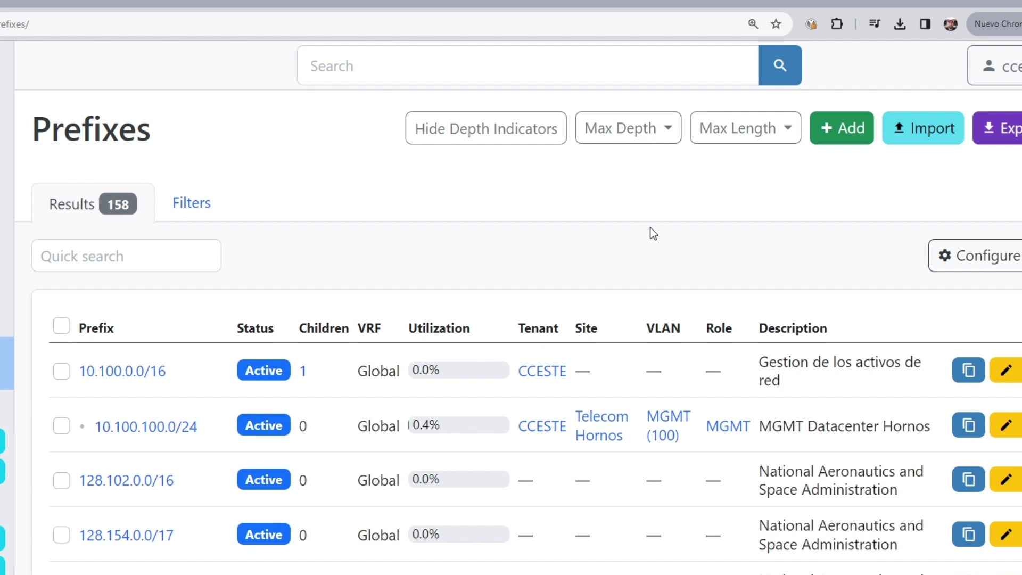
click(854, 133)
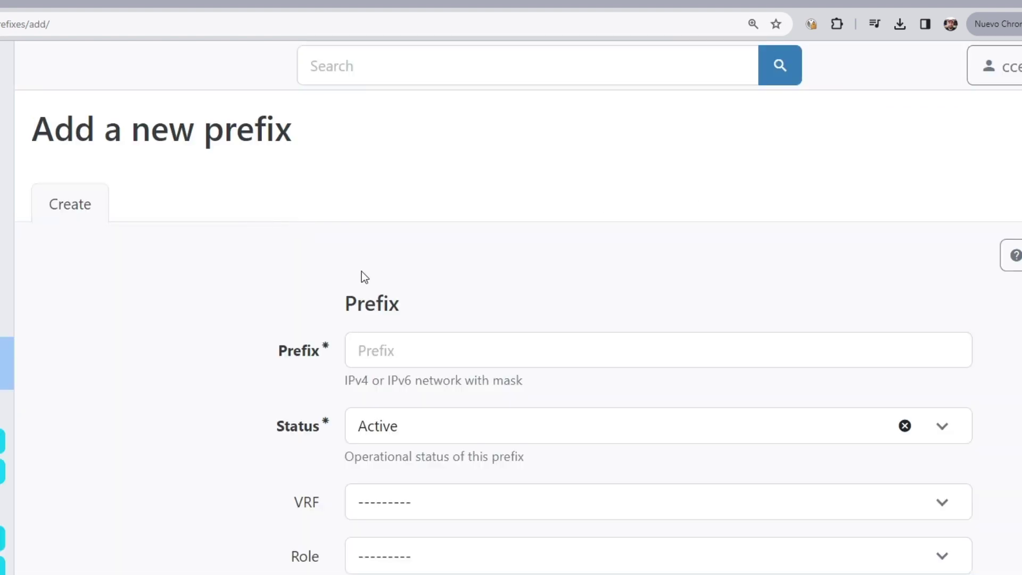
click(406, 350)
text(10.10.10)
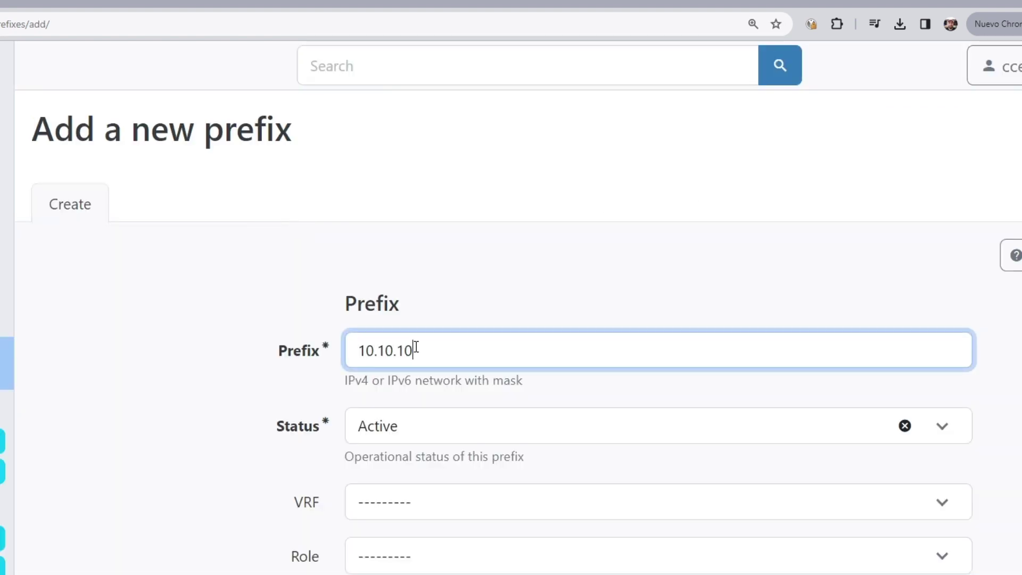
text(.0/24)
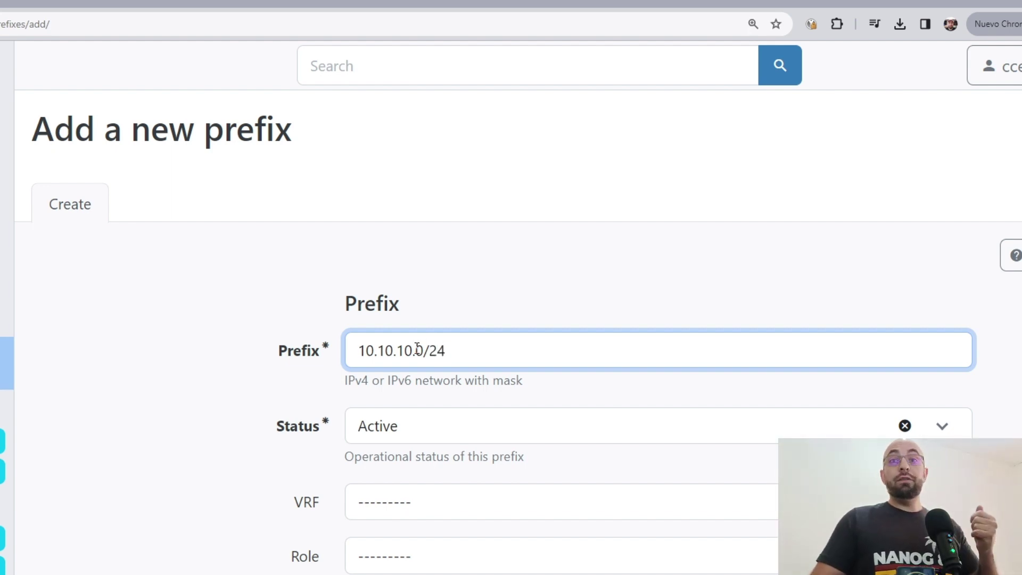
Assign the prefix to VRF CUST (65000:12345) and create it with Active status
click(378, 500)
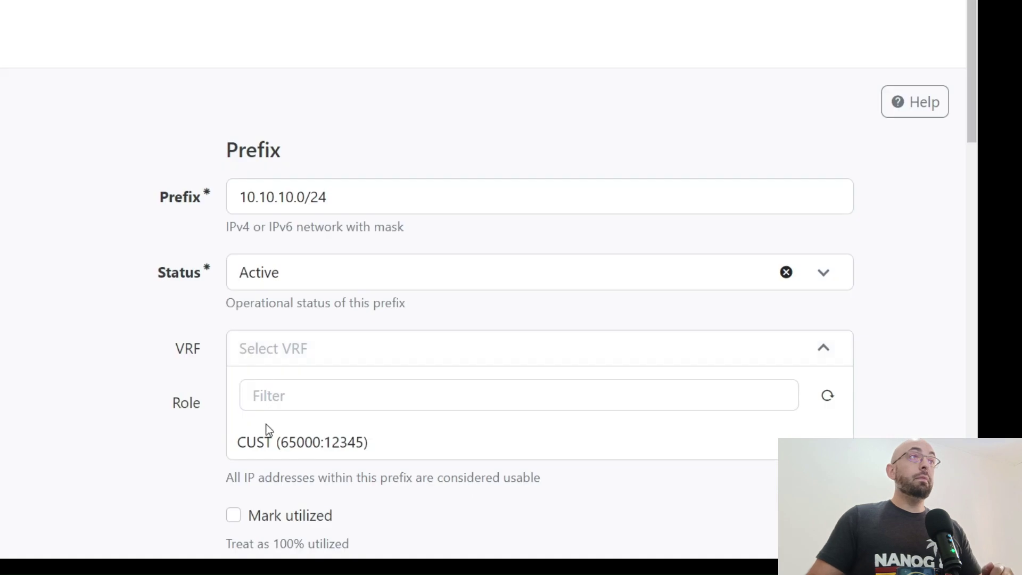
click(266, 441)
click(336, 348)
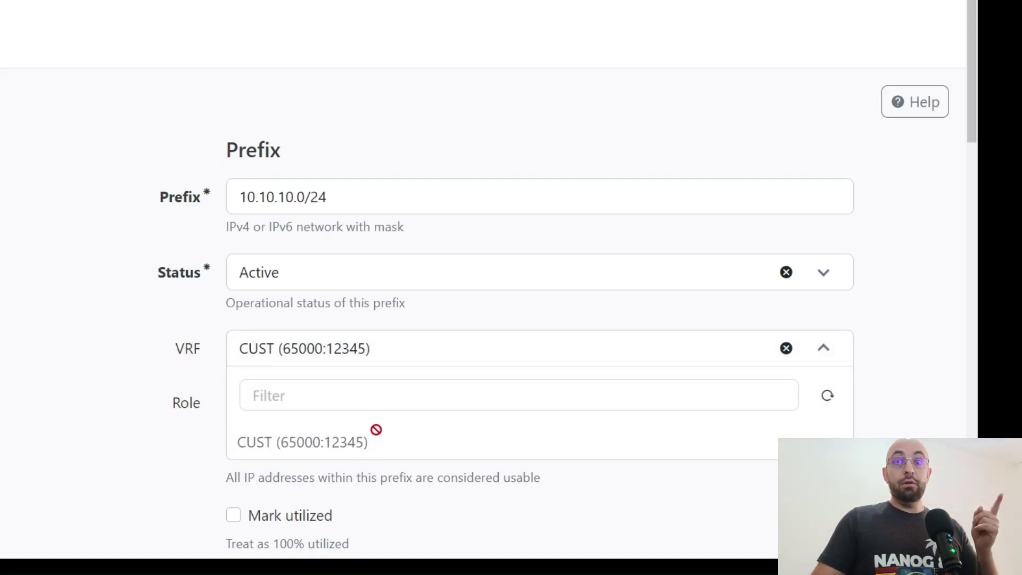
click(17, 195)
scroll(46, 186, down, 5)
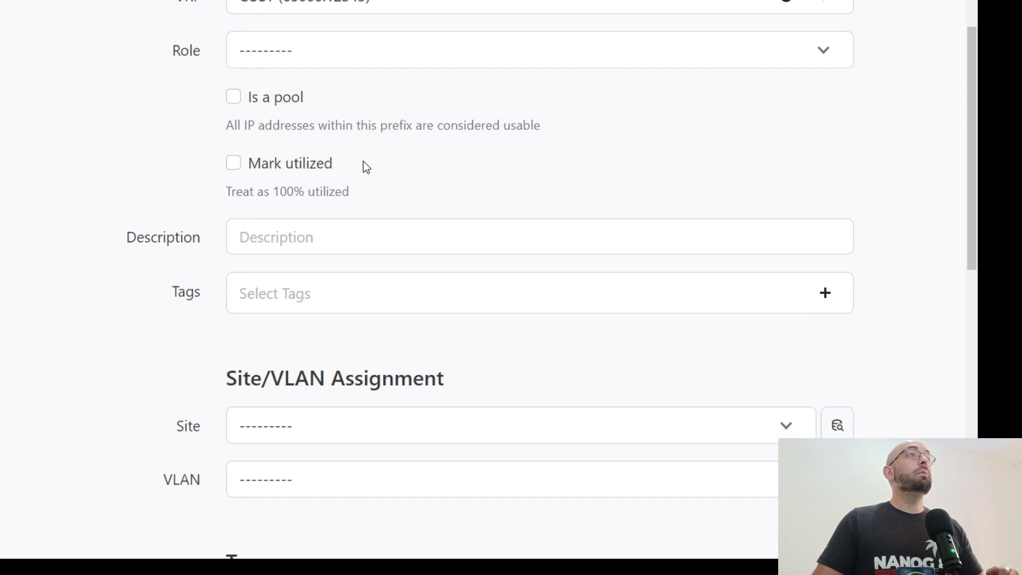
scroll(389, 298, down, 10)
click(553, 459)
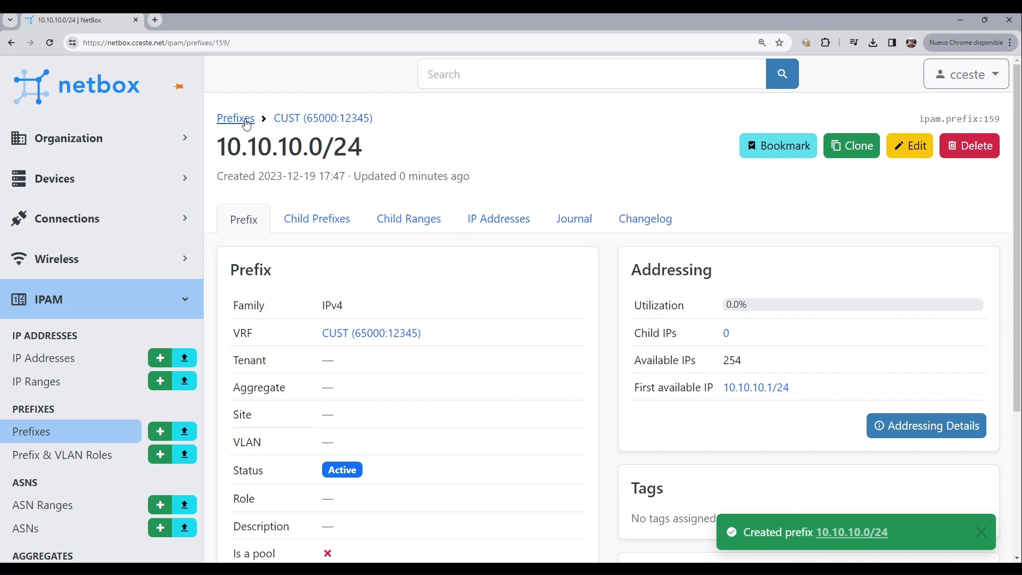
Return to the prefix list and filter it by 10.10 to find the new prefix
click(236, 118)
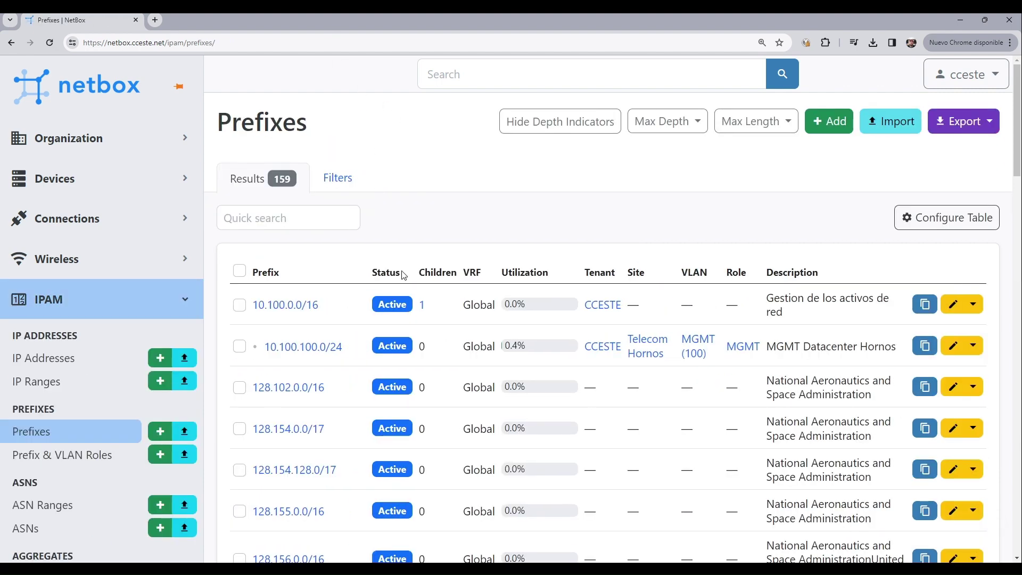
scroll(400, 223, down, 2)
scroll(341, 259, down, 15)
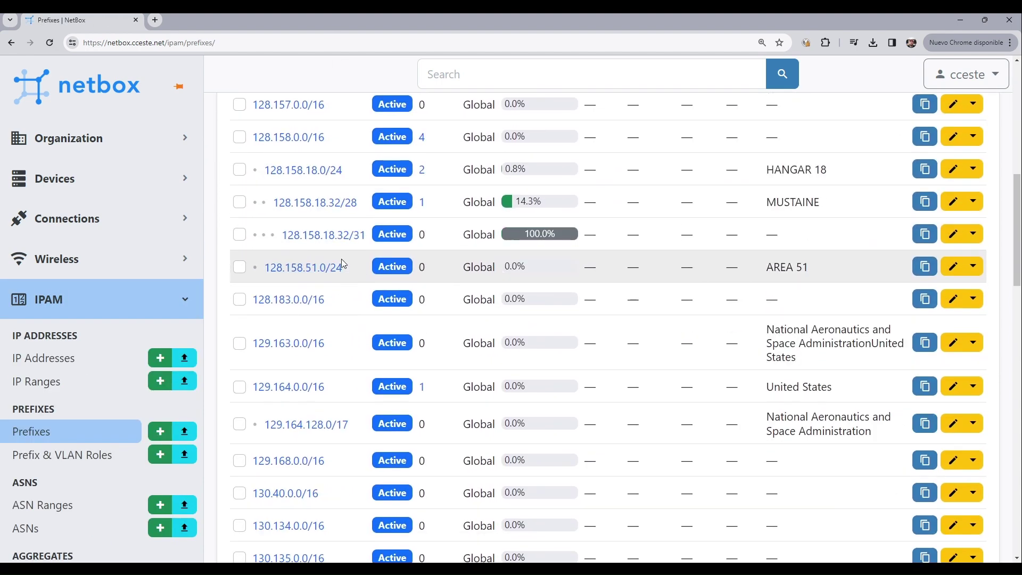
scroll(324, 220, up, 10)
scroll(321, 220, up, 5)
click(298, 216)
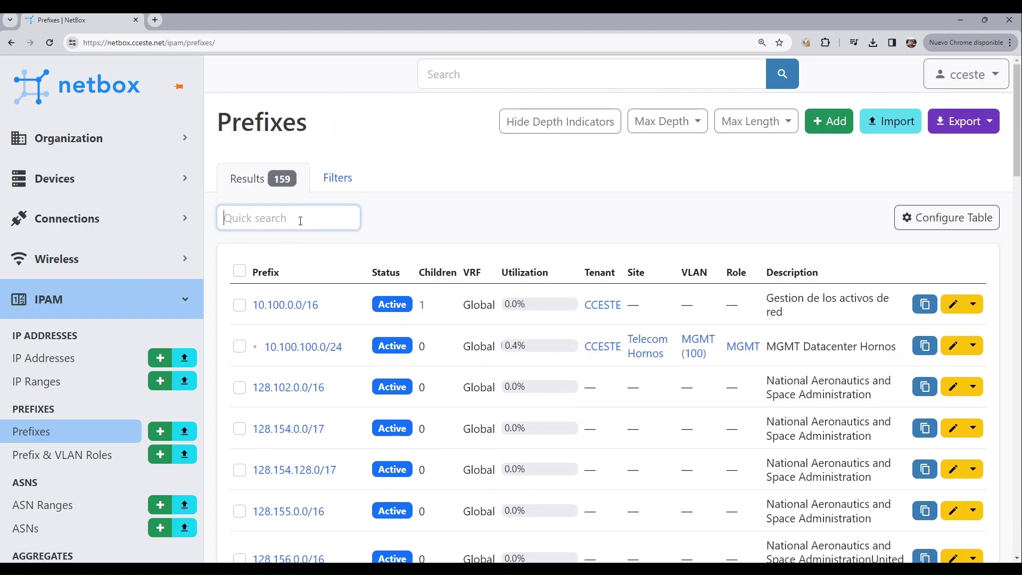
text(10.10)
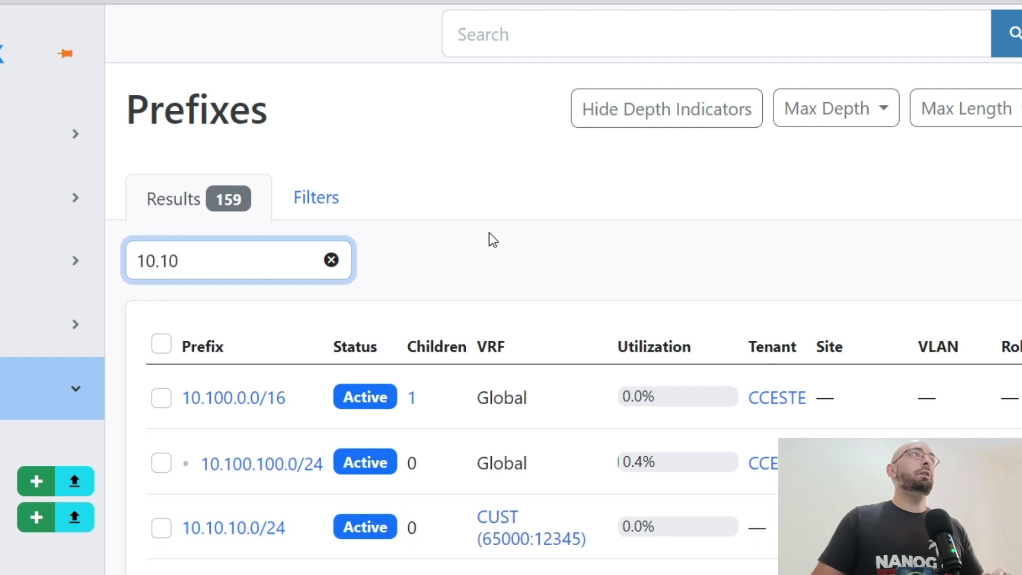
Create a second 10.10.10.0/24 prefix with Active status and no VRF selected
click(36, 481)
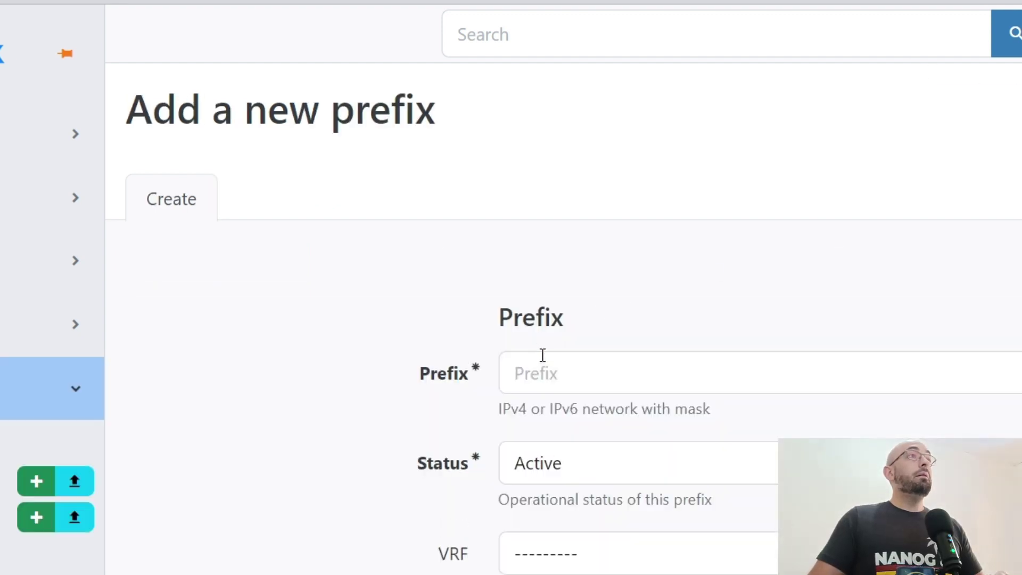
text(10.10.01)
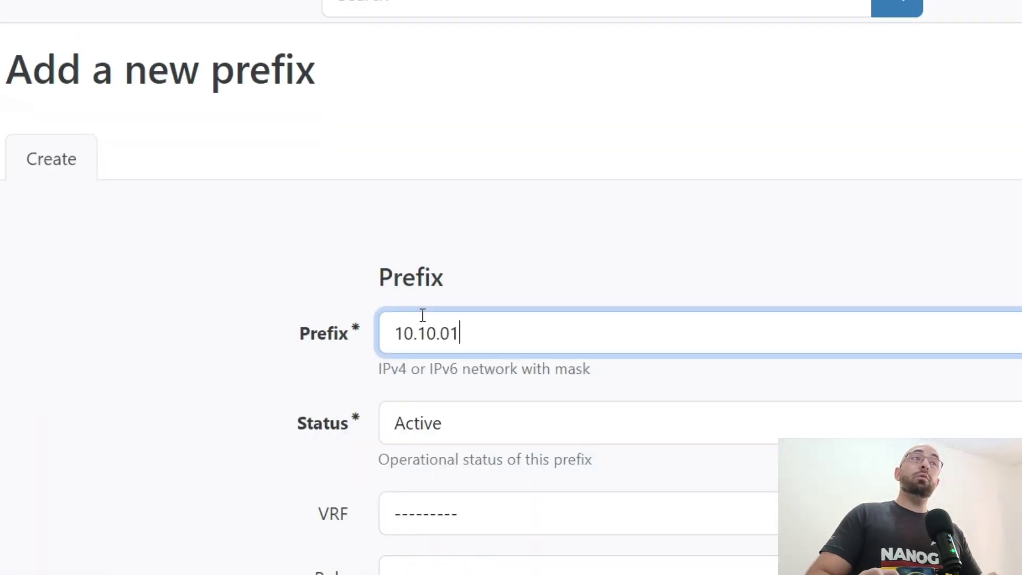
key(BackSpace)
key(BackSpace)
text(10.0/24)
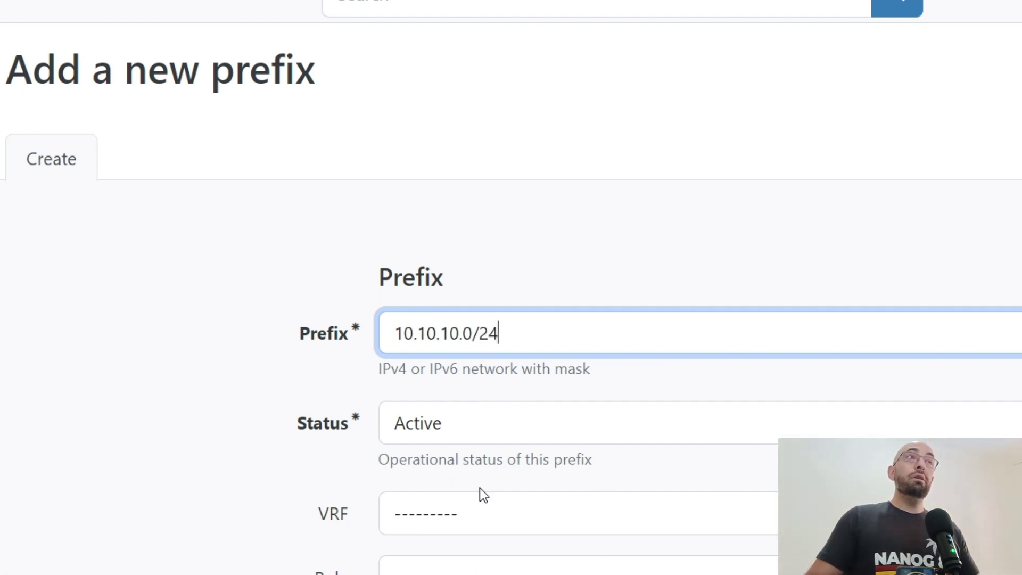
click(479, 506)
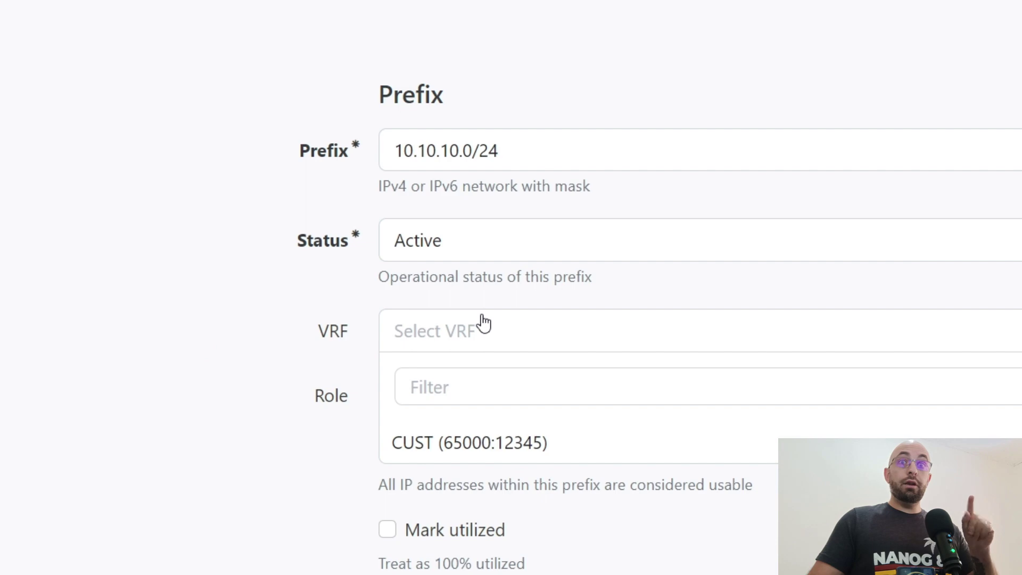
scroll(365, 233, down, 5)
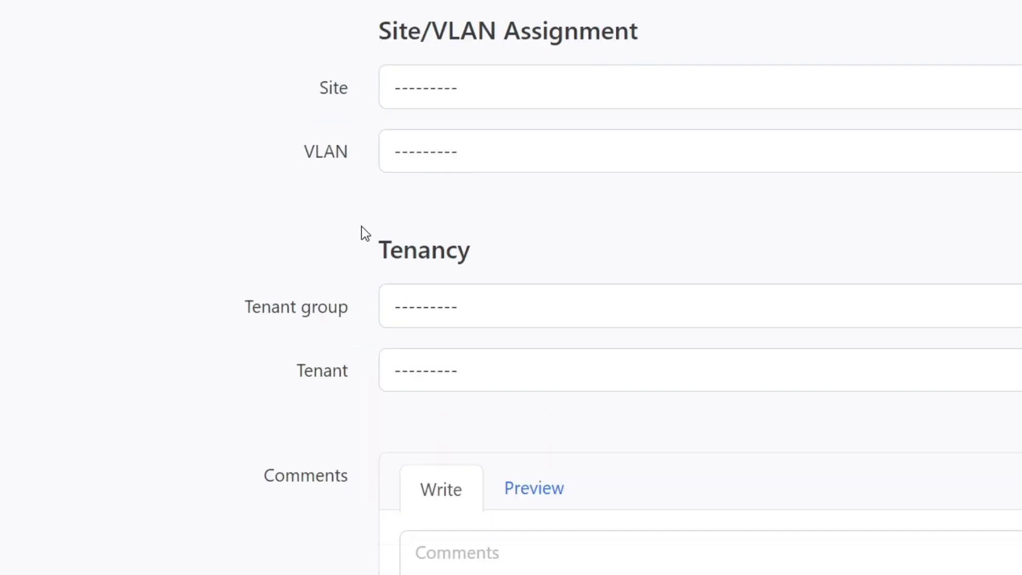
click(672, 536)
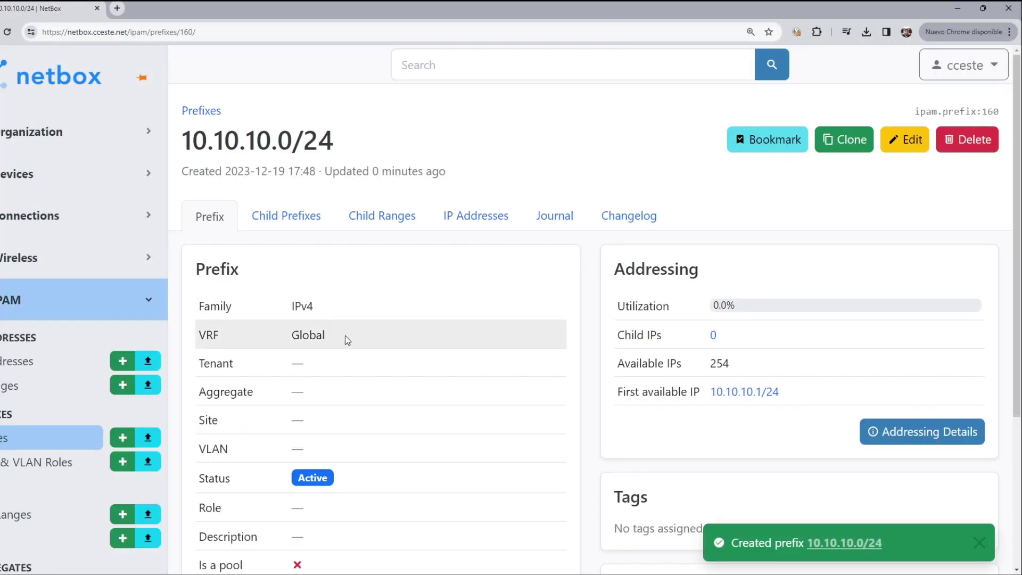
Review the new prefix's details, and filter the prefix list by 10.10 to compare the VRFs of both 10.10.10.0/24 entries
scroll(345, 336, down, 3)
scroll(338, 342, up, 2)
scroll(286, 228, down, 1)
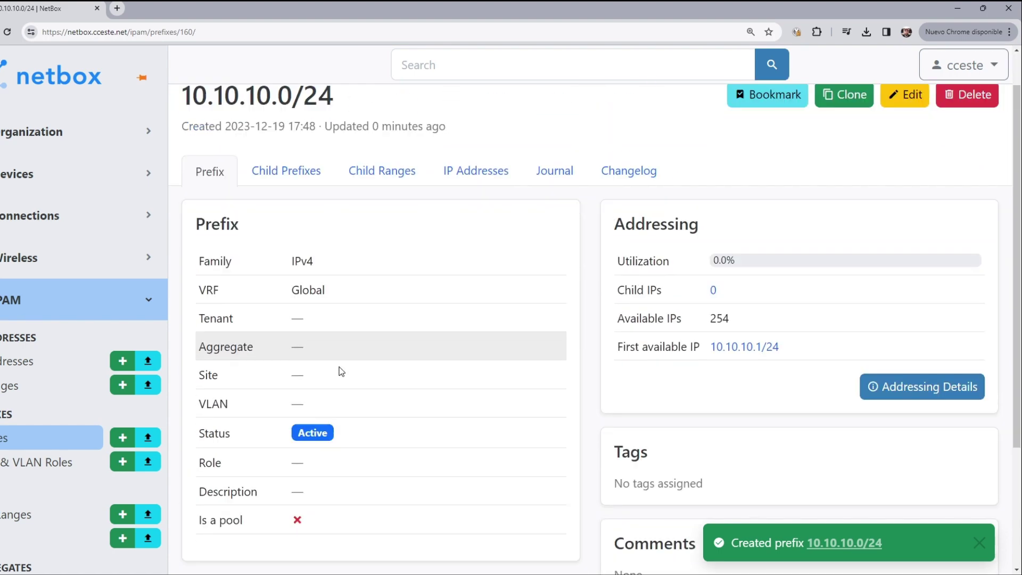
scroll(338, 370, up, 1)
click(211, 113)
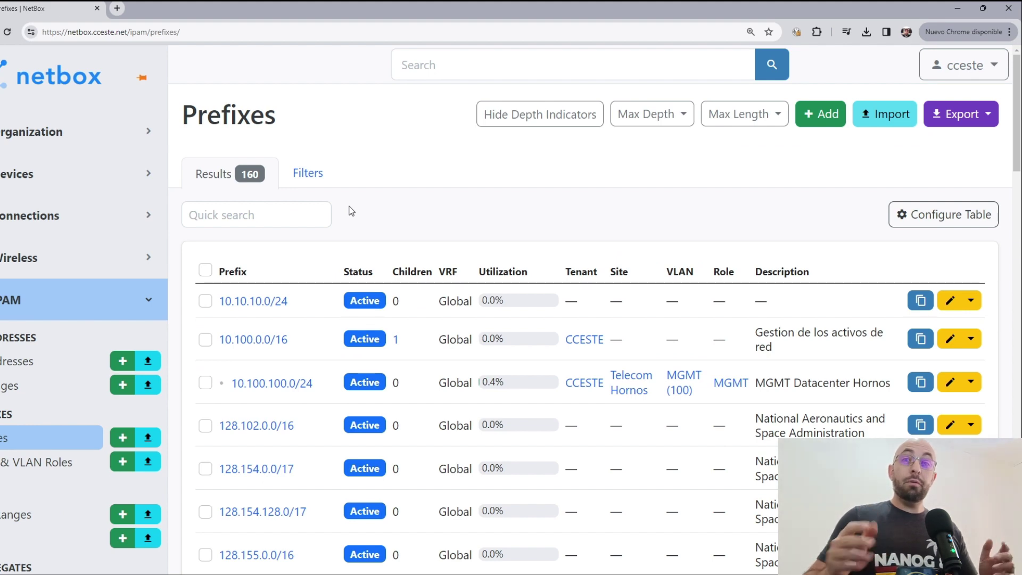
scroll(351, 194, down, 10)
scroll(315, 174, up, 10)
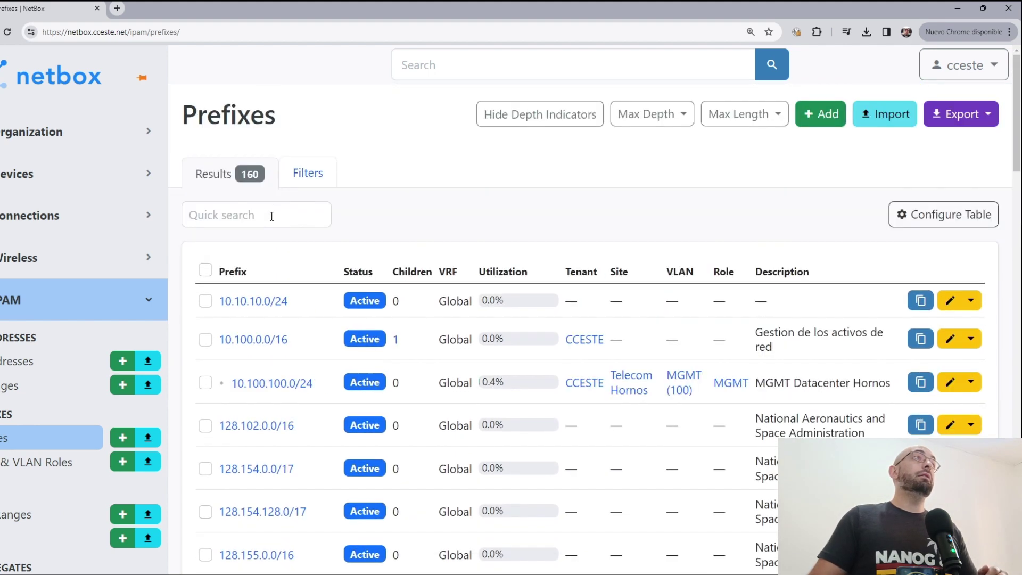
click(266, 219)
text(10.1)
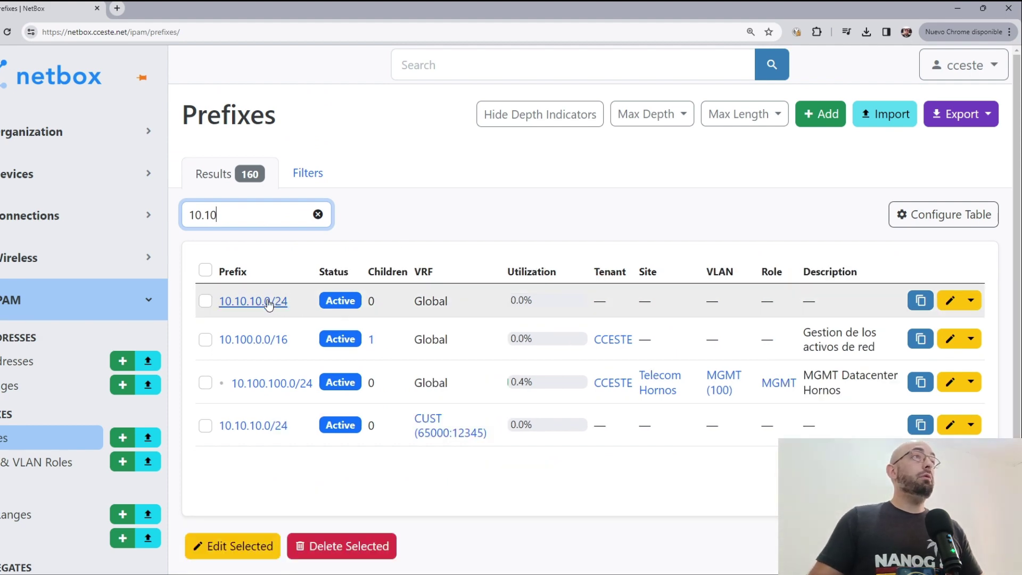
drag(402, 304, 471, 299)
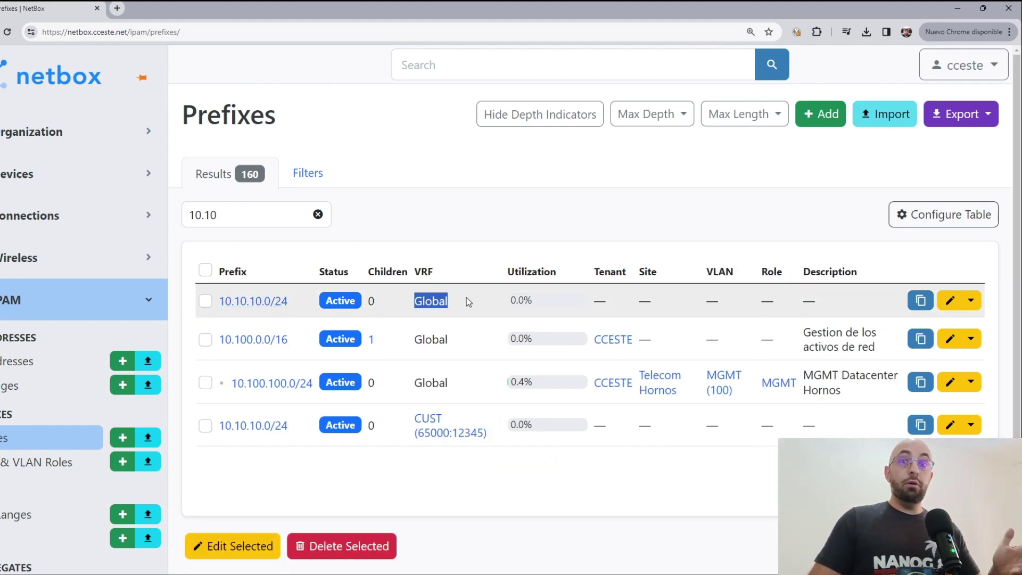
drag(497, 442, 404, 416)
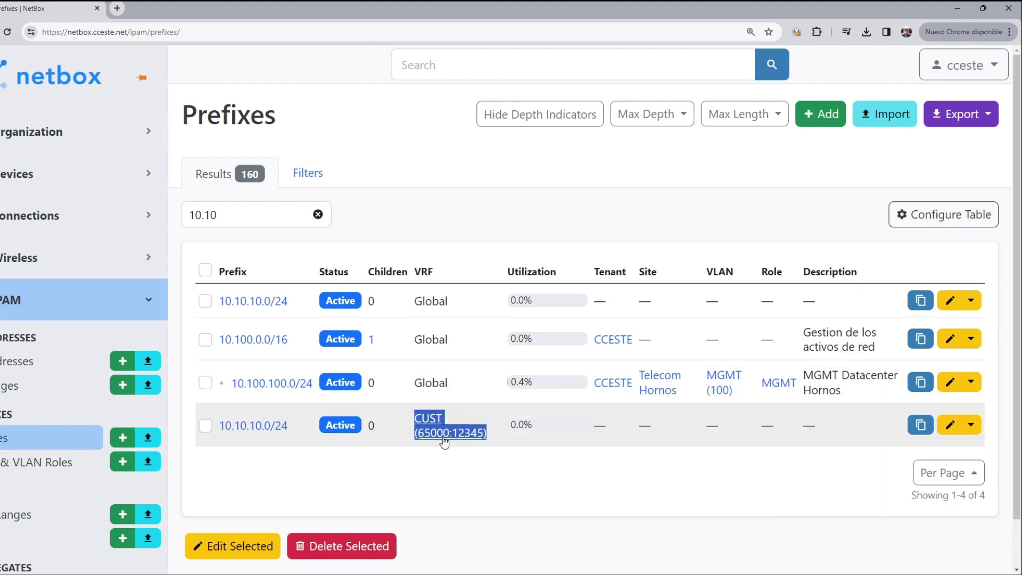
Clone the CUST VRF, naming the new VRF CUST2 and setting its RD to 65000:2
key(F5)
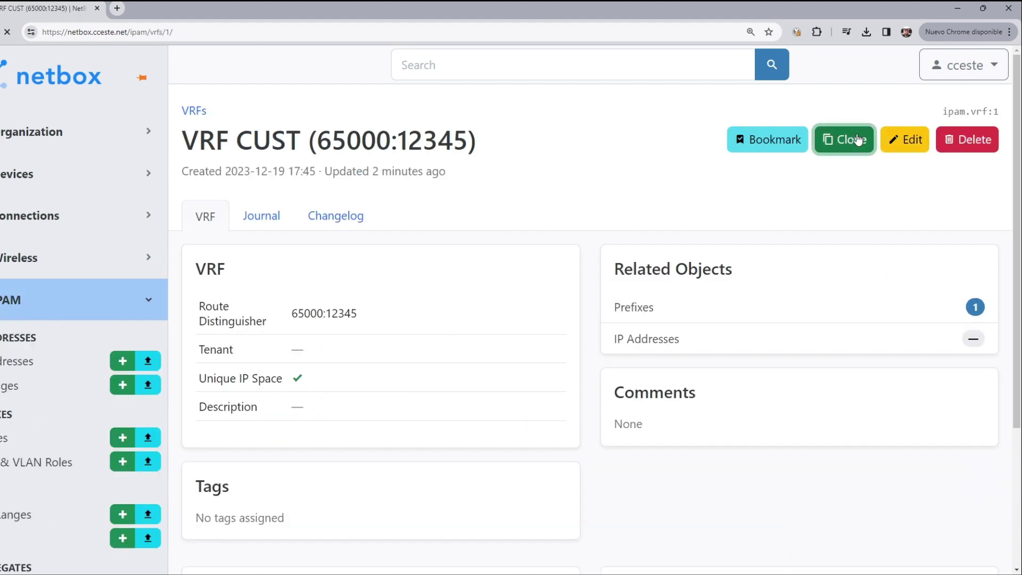
click(838, 140)
click(503, 299)
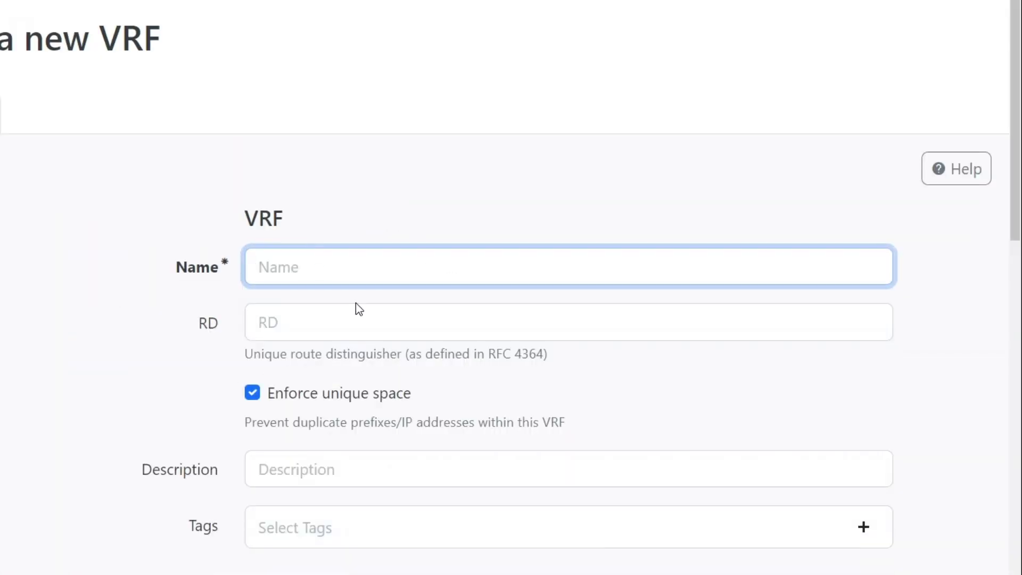
text(CUST2)
key(Tab)
text(6)
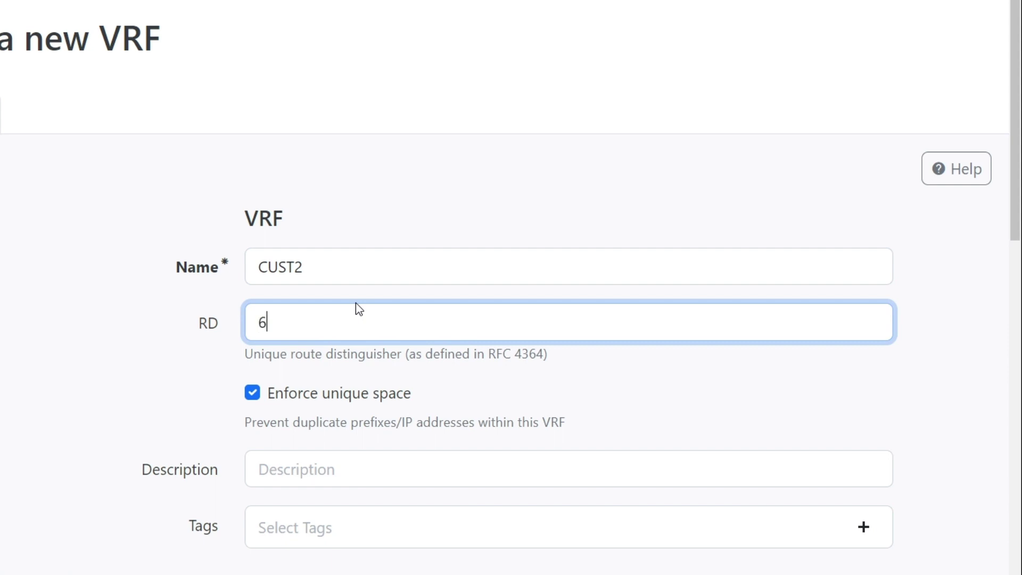
text(5000:000)
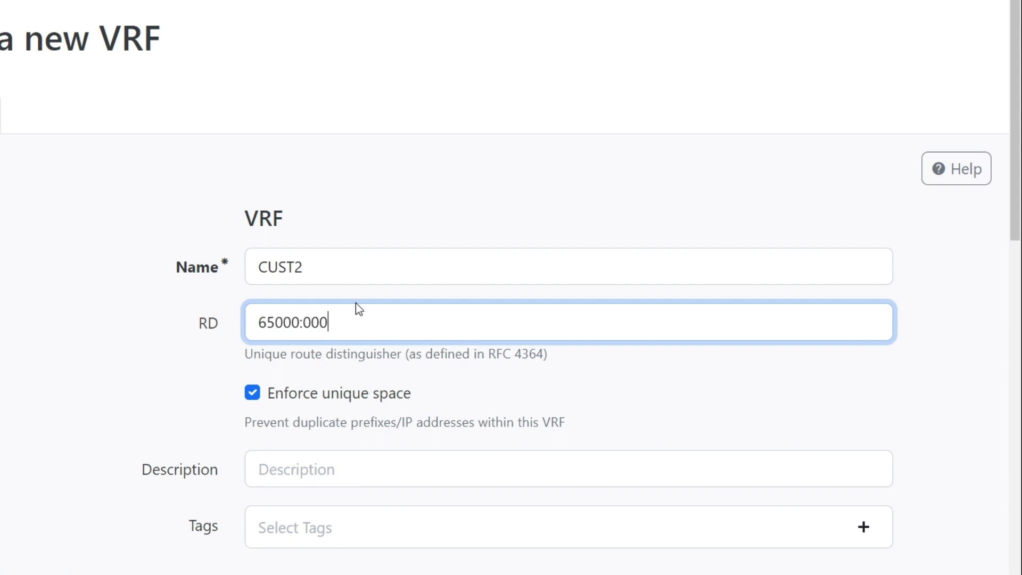
key(BackSpace)
key(BackSpace)
key(BackSpace)
text(2)
Assign route target 65000:12345 as both the import and export target of CUST2
scroll(423, 324, down, 10)
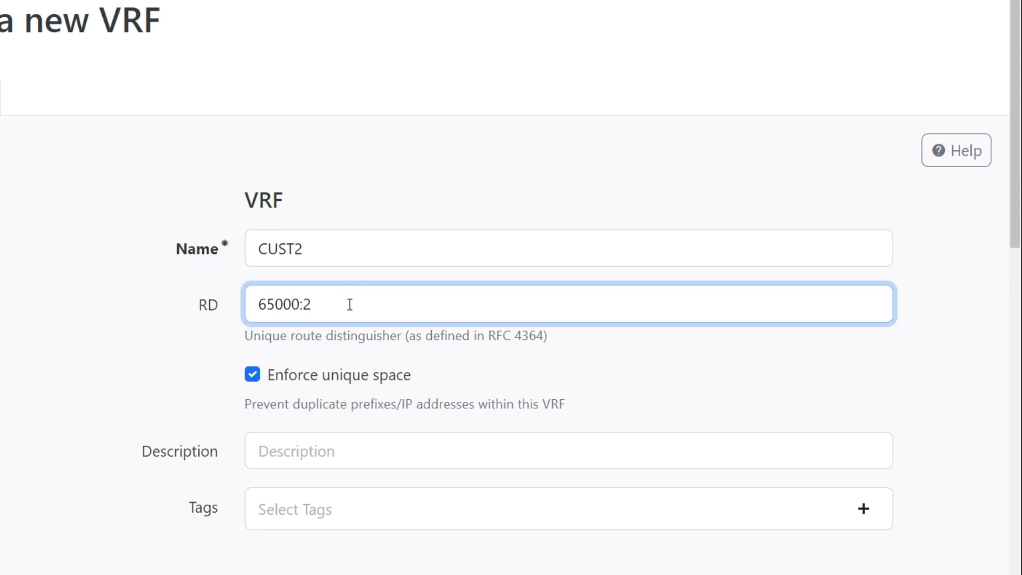
scroll(494, 496, down, 3)
scroll(372, 213, up, 10)
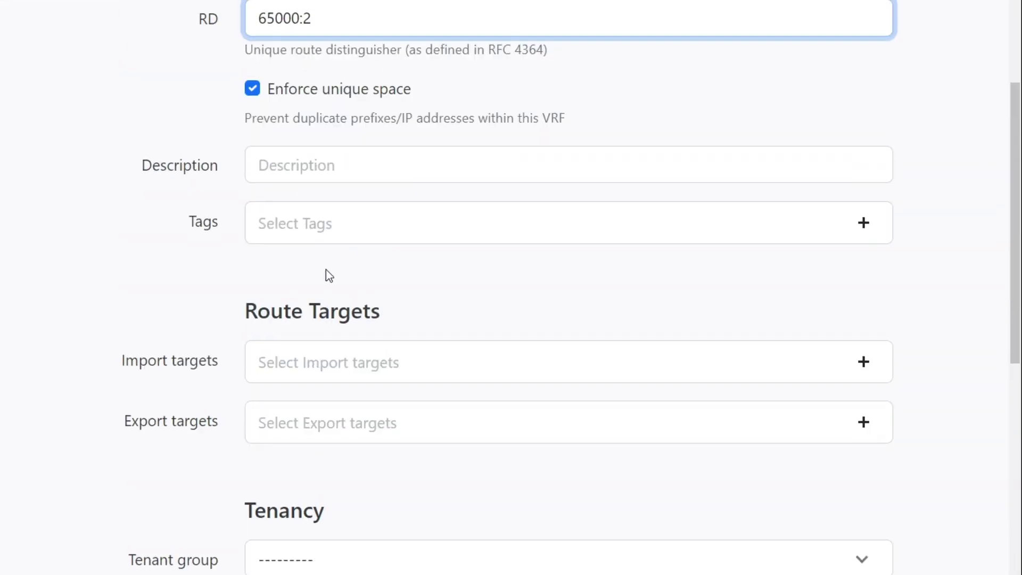
click(327, 372)
click(328, 467)
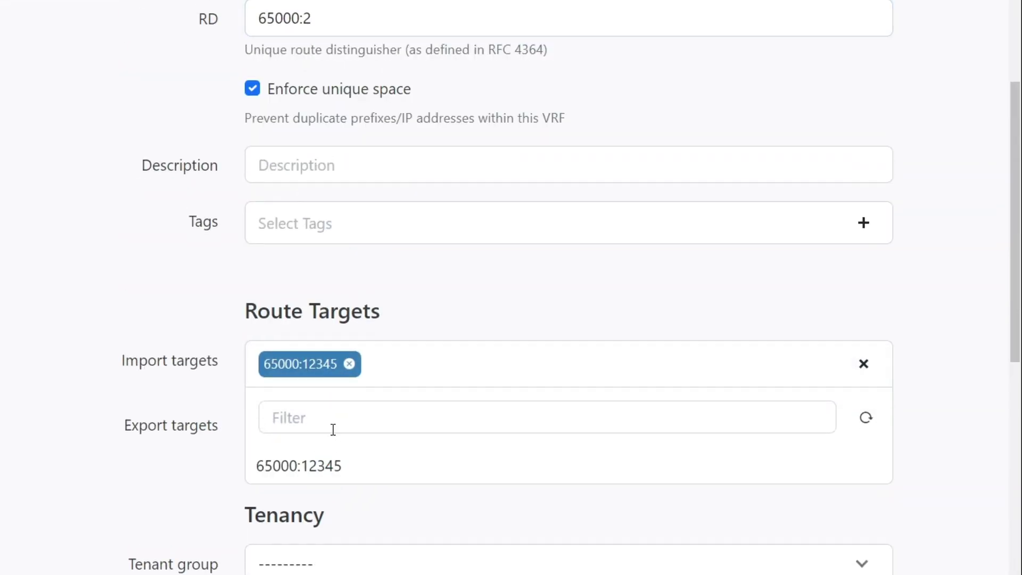
click(335, 443)
click(358, 527)
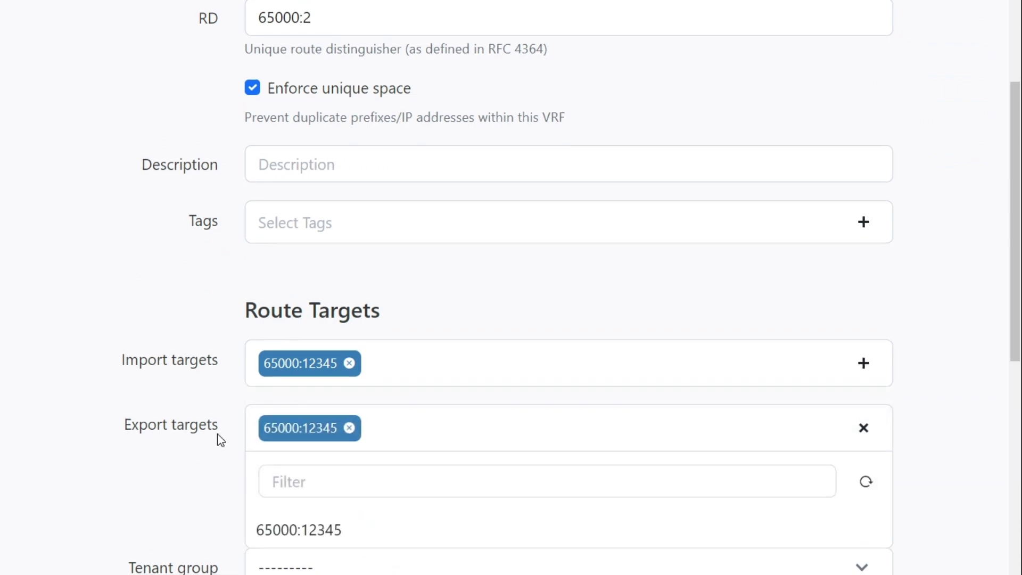
Finish creating the CUST2 VRF with its assigned route targets
scroll(219, 438, down, 15)
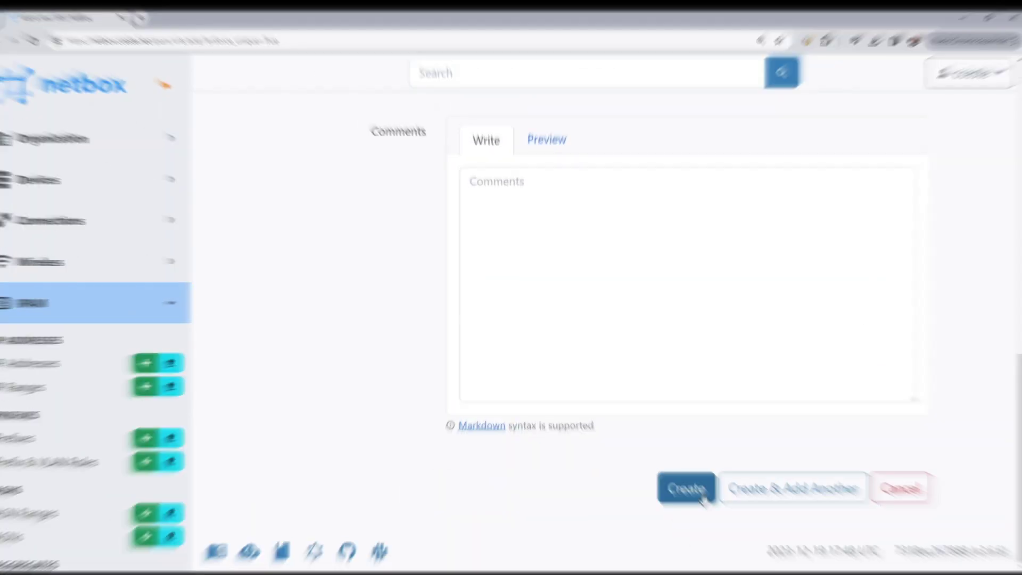
click(702, 495)
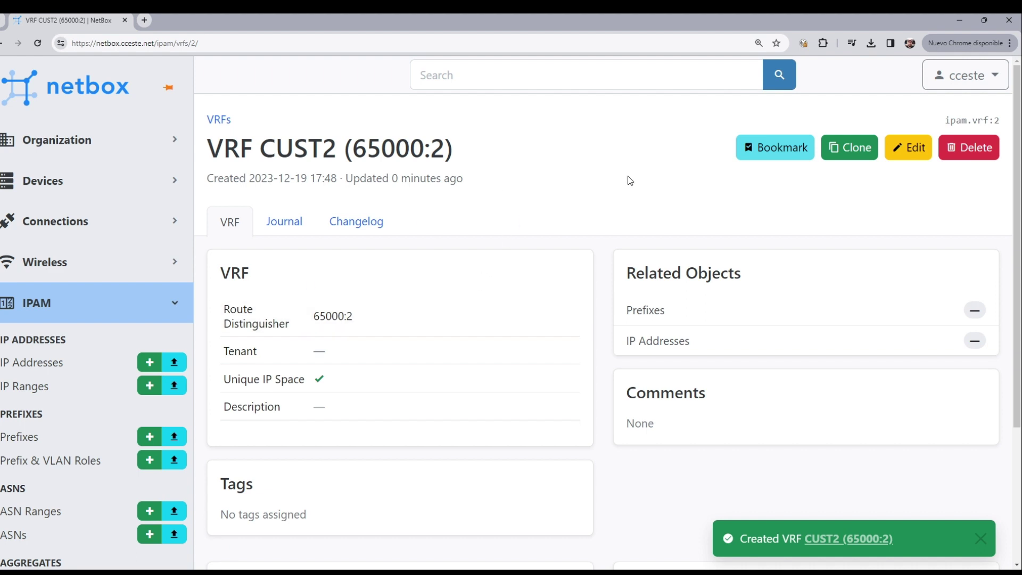
Create another 10.10.10.0/24 prefix with Active status, assigned to VRF CUST2 (65000:2)
click(150, 437)
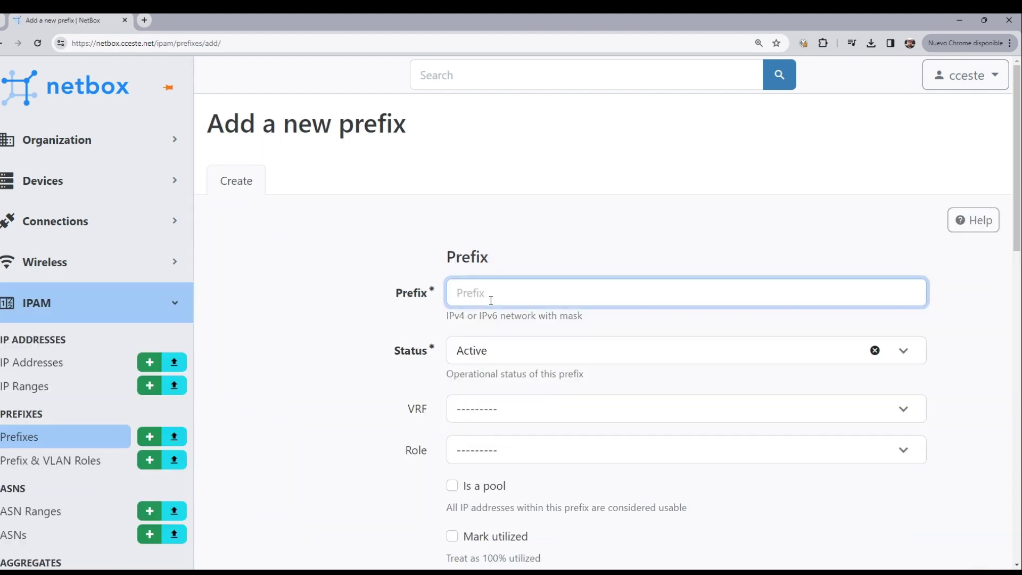
text(10.10.10)
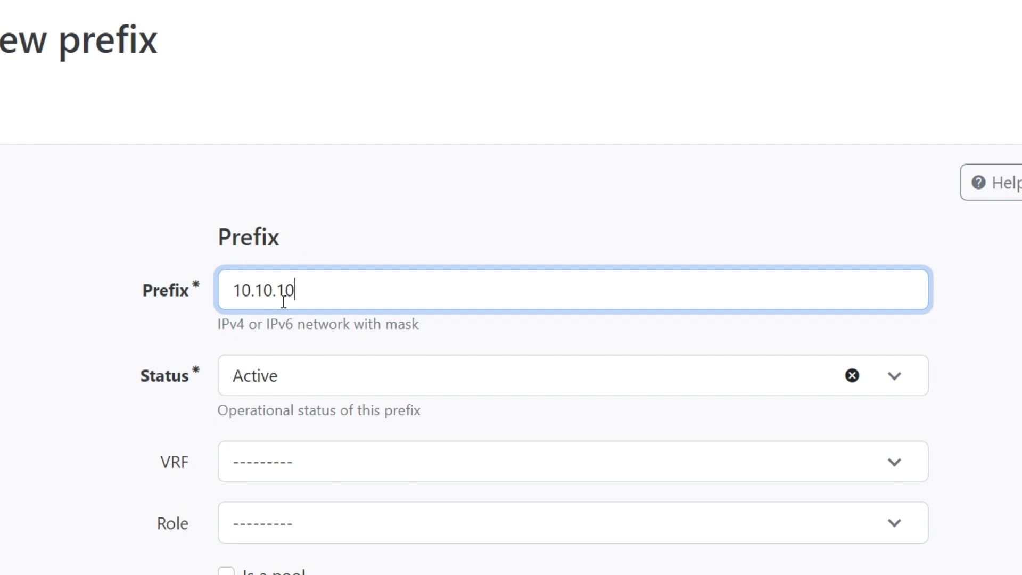
text(.0/24)
click(286, 461)
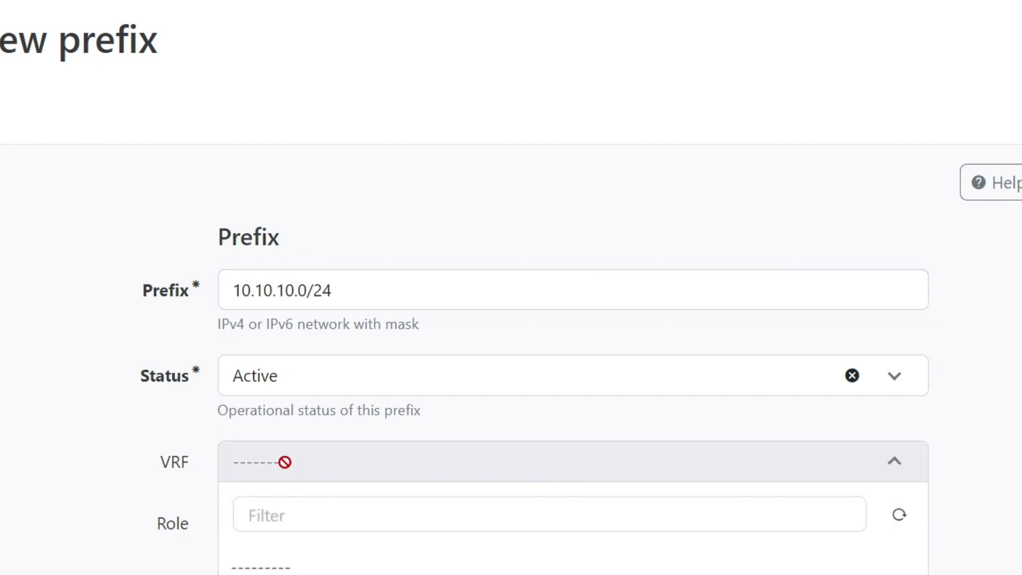
click(318, 426)
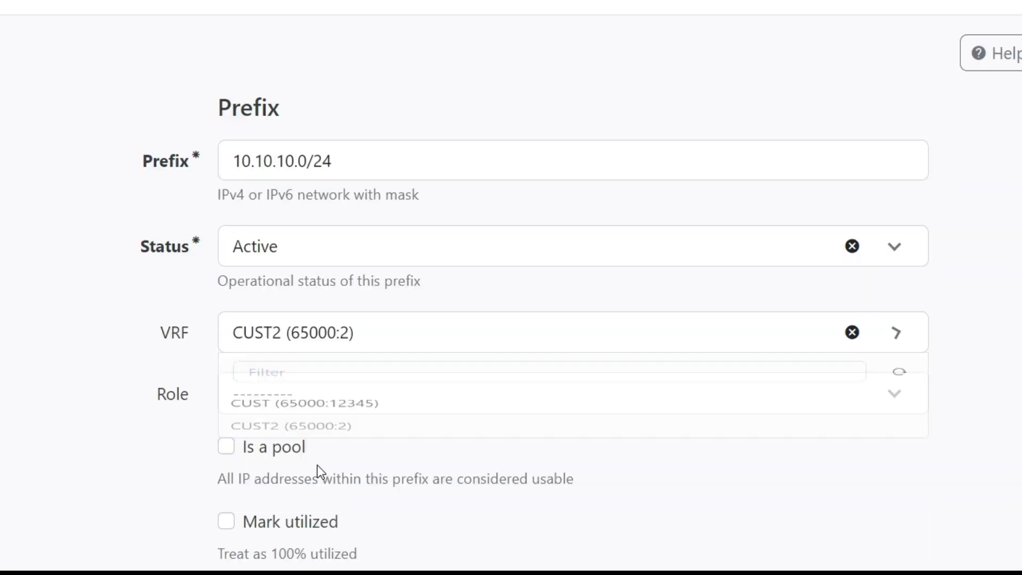
scroll(736, 313, down, 15)
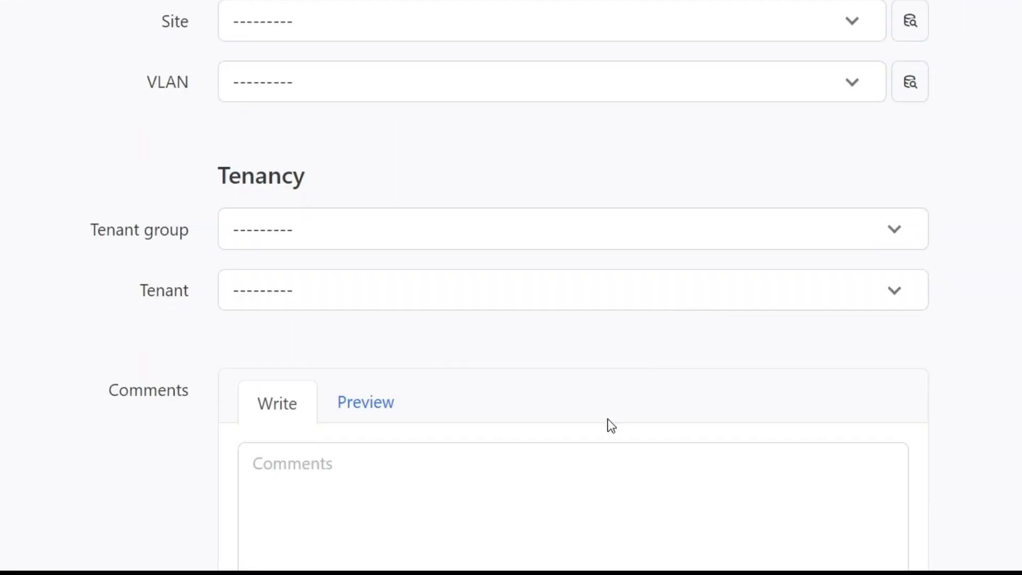
click(563, 457)
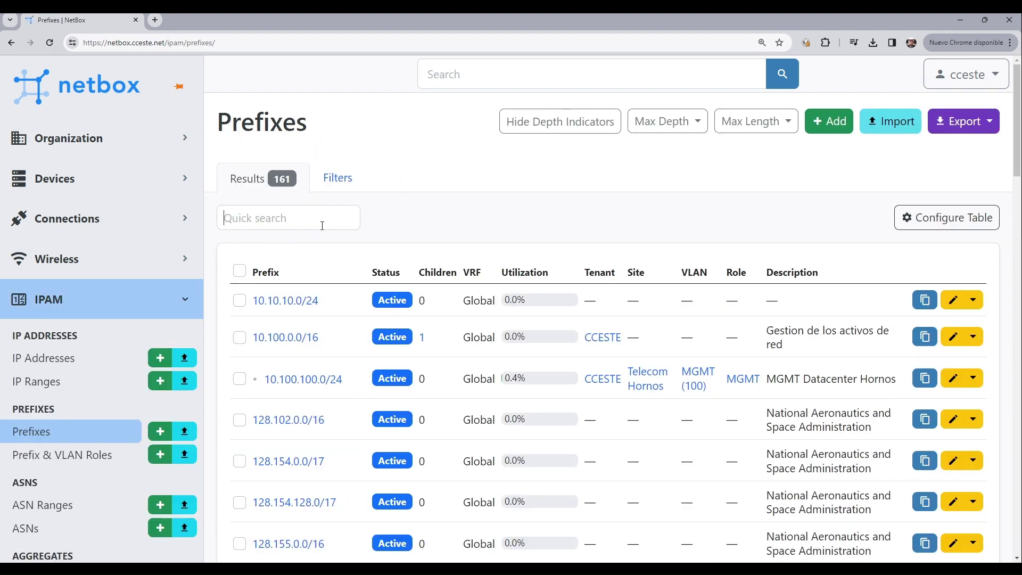
Filter the prefix list by 10.10.10 to compare the VRFs of the overlapping prefixes
click(322, 225)
text(10.10.10)
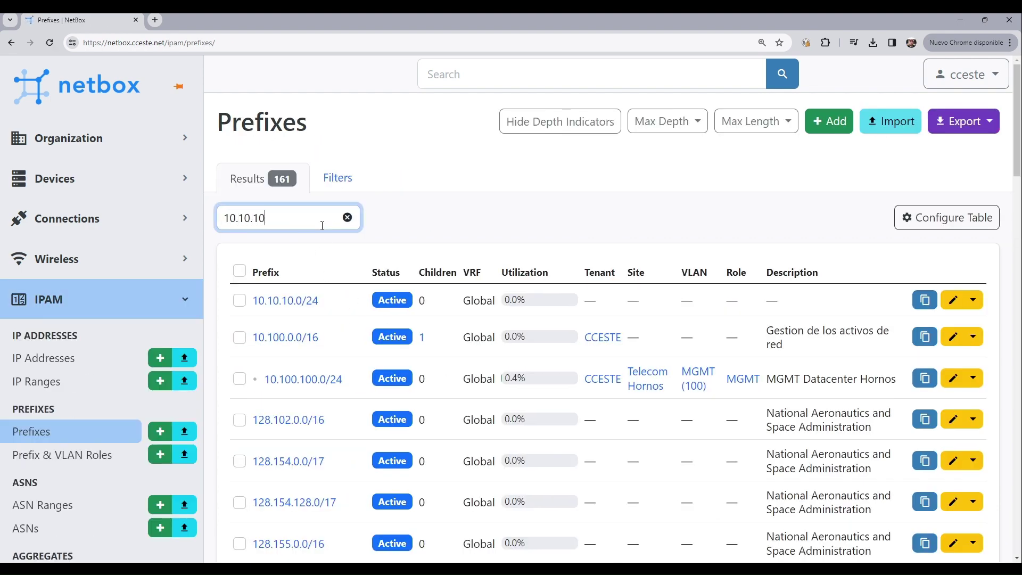